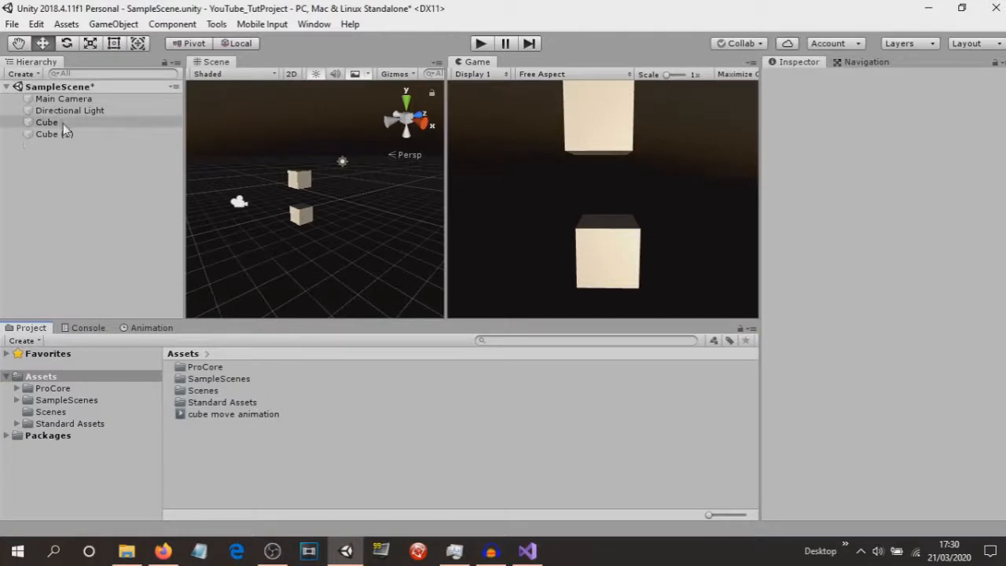
Select the lower Cube, show its clip-less Animation window, and start Play mode.
click(305, 211)
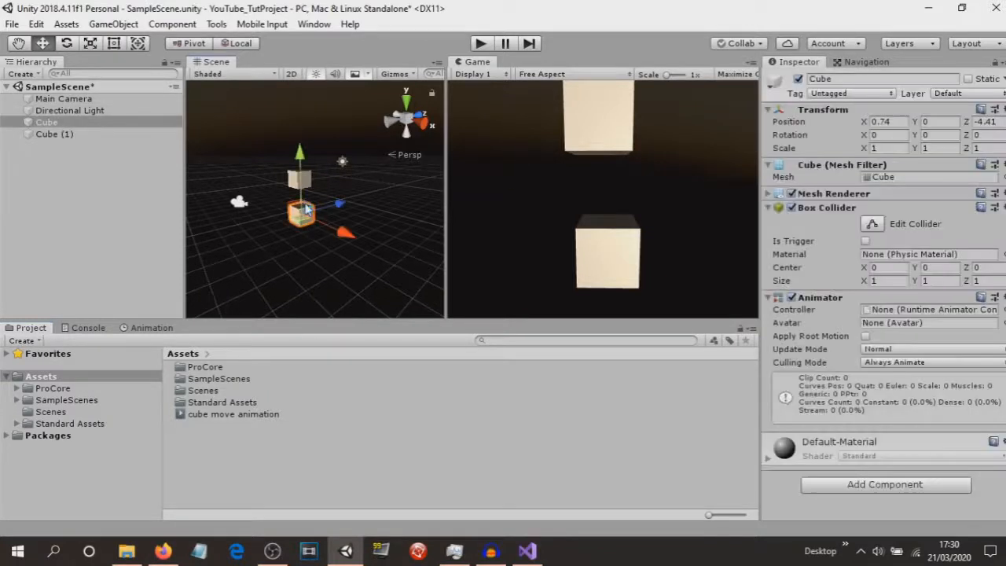
click(151, 328)
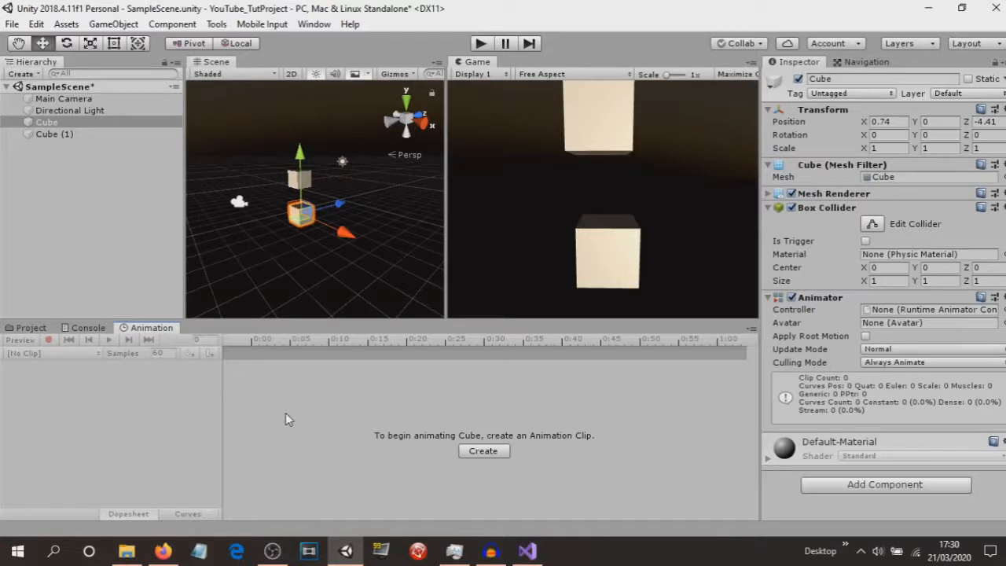
click(479, 45)
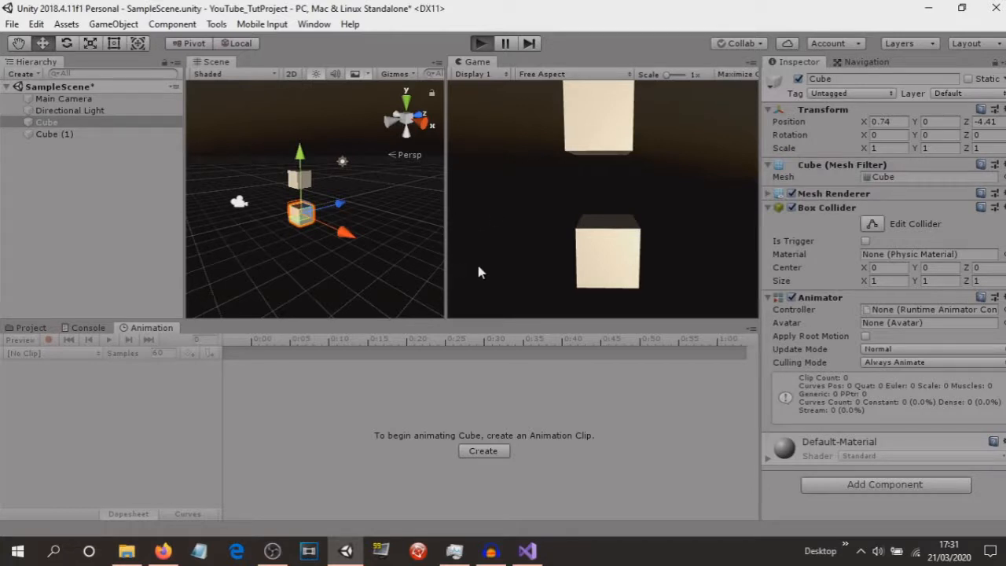
Let the scene run briefly, exit Play mode, and reselect Cube in the Hierarchy.
key(ctrl+p)
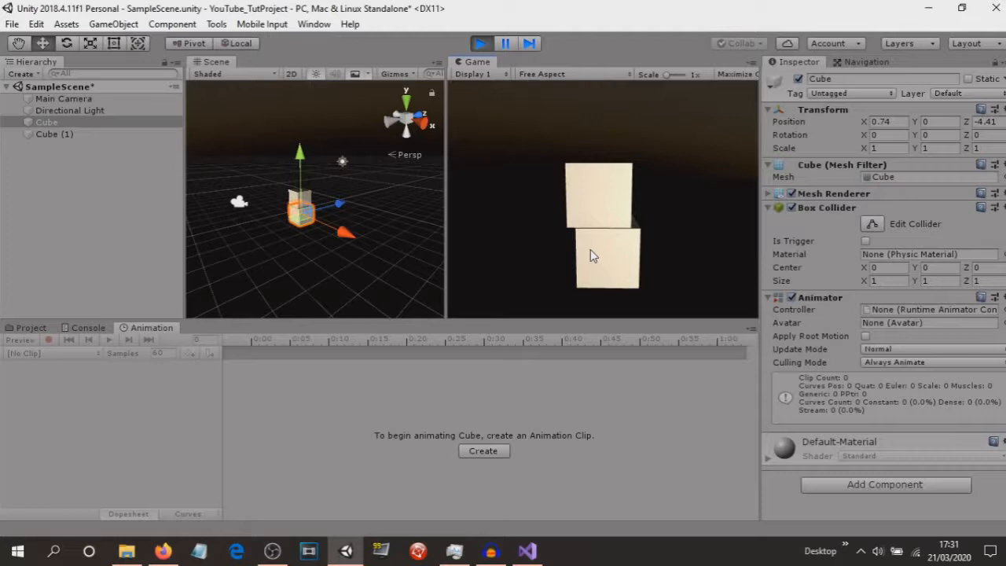
click(481, 46)
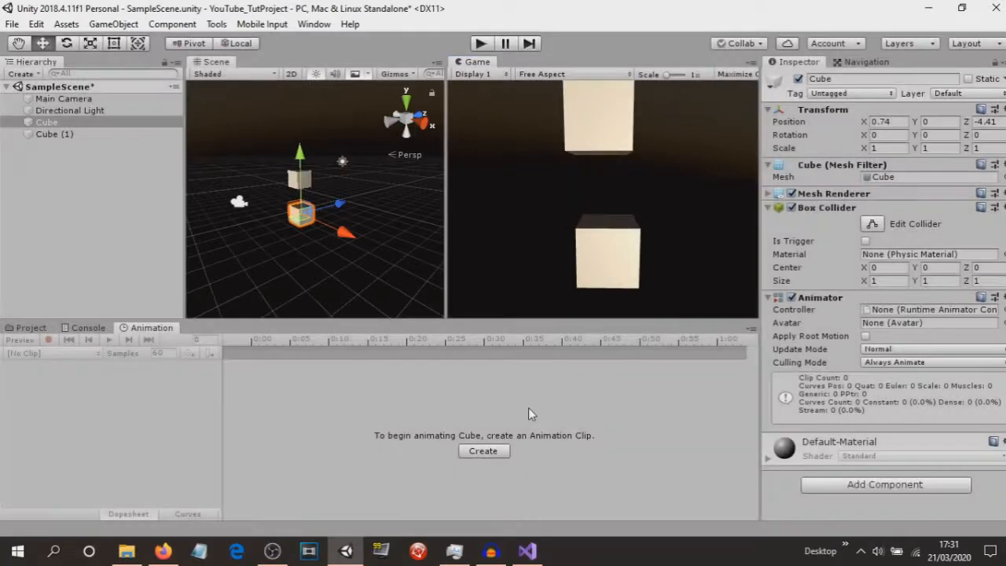
click(45, 126)
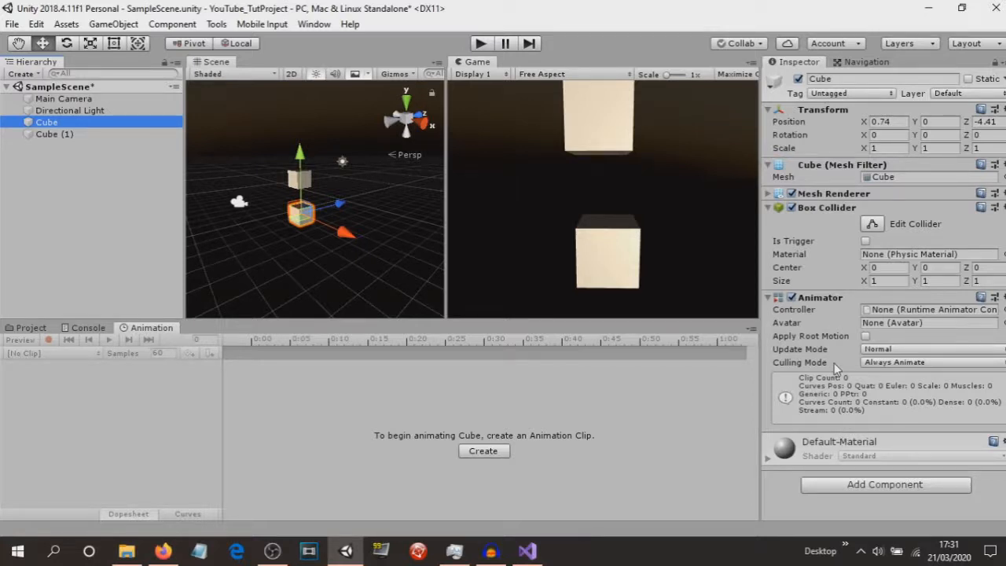
Remove Cube's Animator component and add an Animation component found by searching 'anim'.
right_click(830, 304)
click(874, 363)
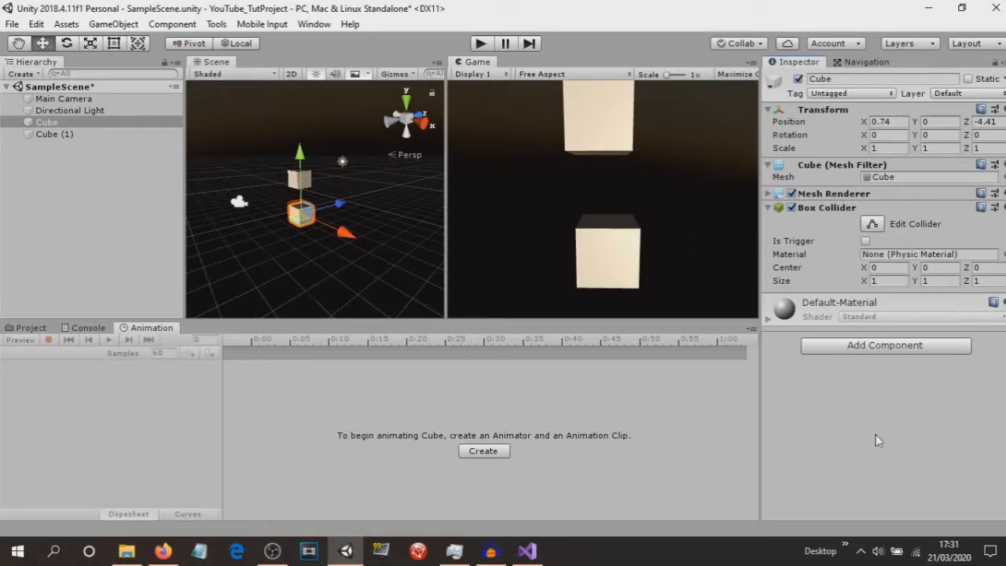
click(876, 346)
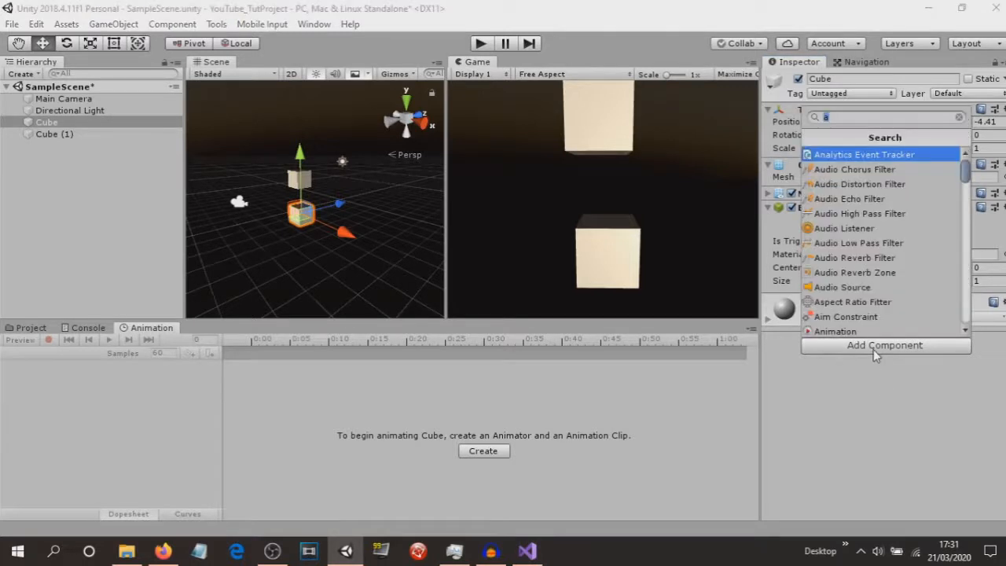
key(BackSpace)
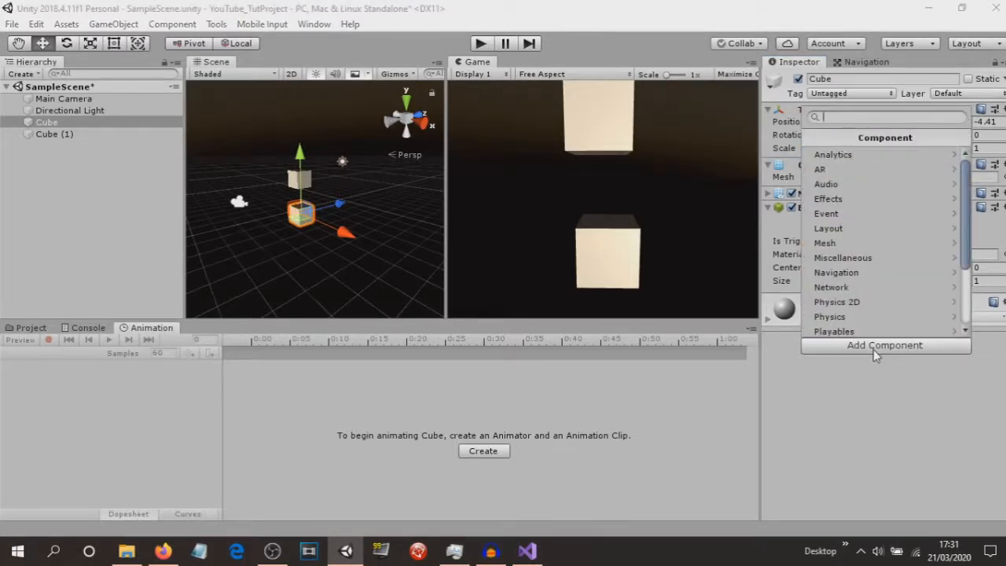
text(anim)
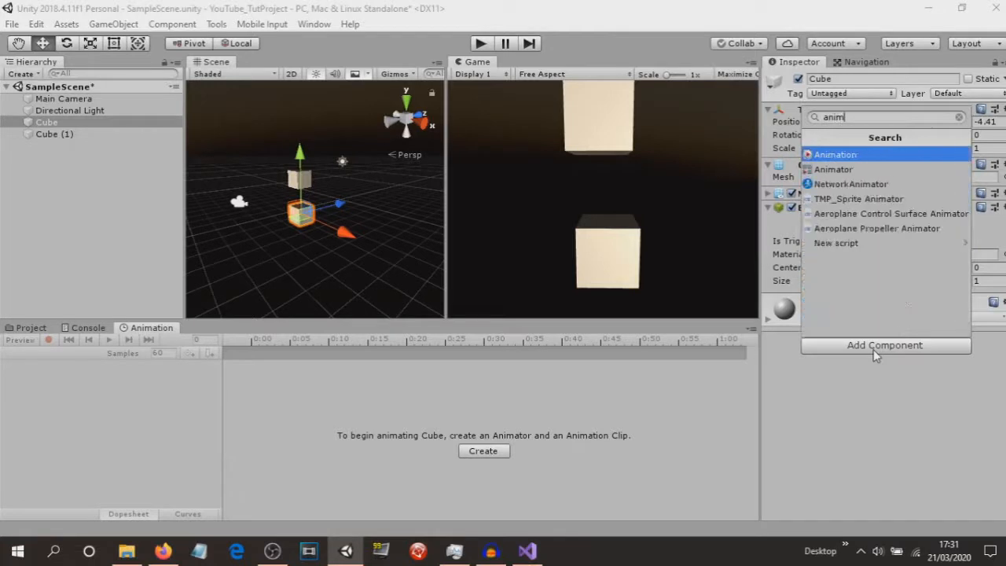
click(836, 156)
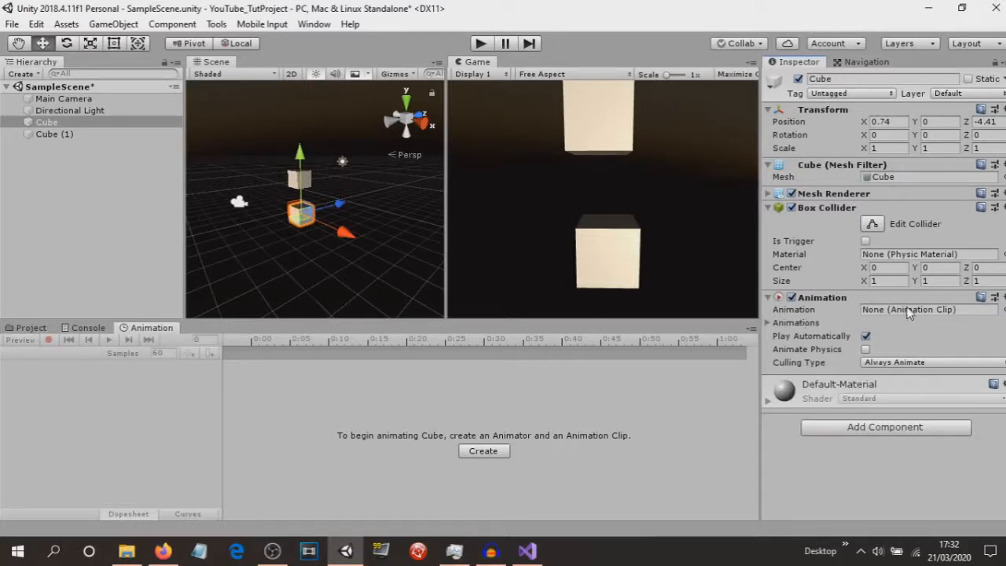
Drop the 'cube move animation' clip into Cube's Animation field and select that clip asset.
click(34, 329)
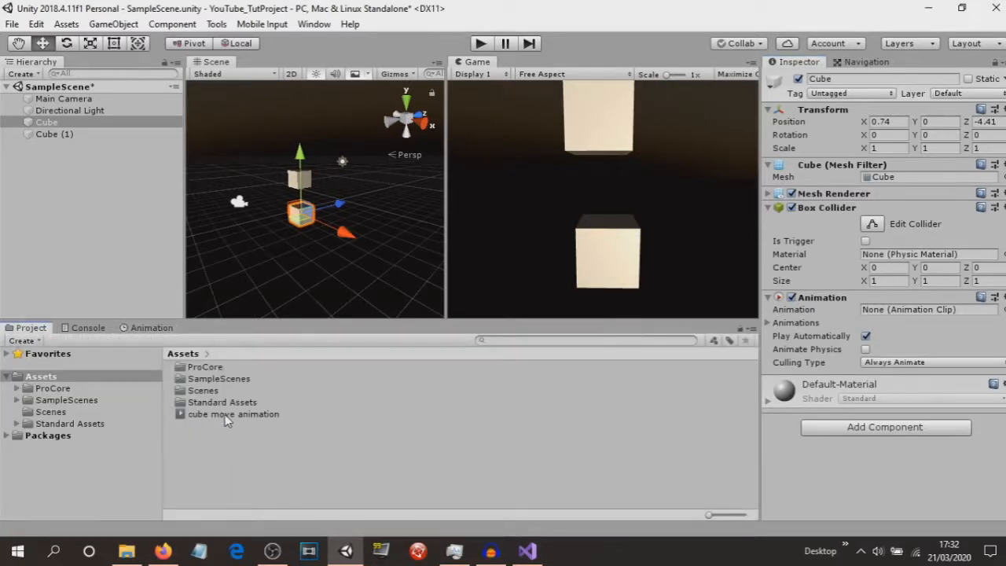
drag(226, 416, 883, 320)
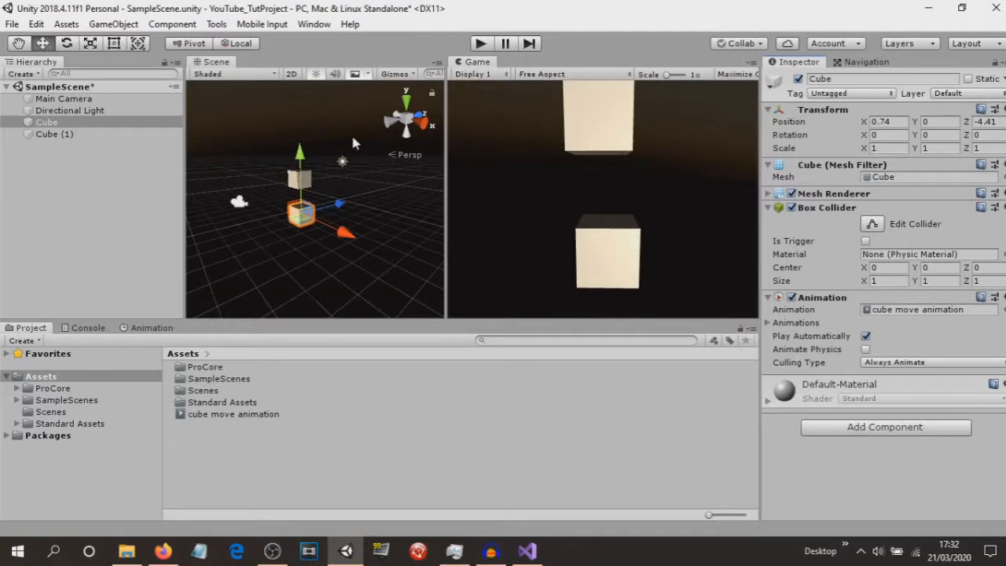
click(221, 416)
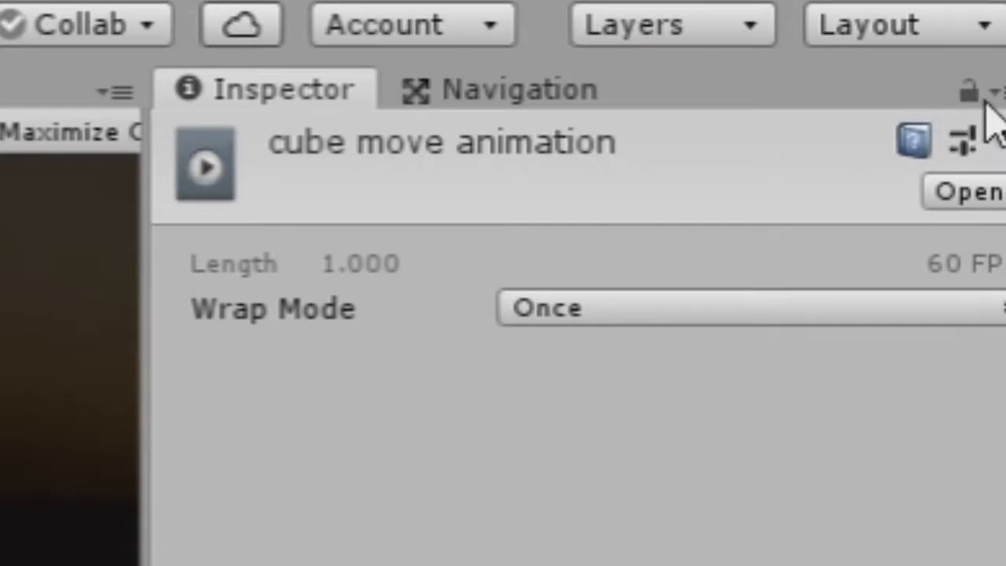
Tick Legacy on 'cube move animation' in Debug Inspector view, then set its Wrap Mode to Default.
click(983, 97)
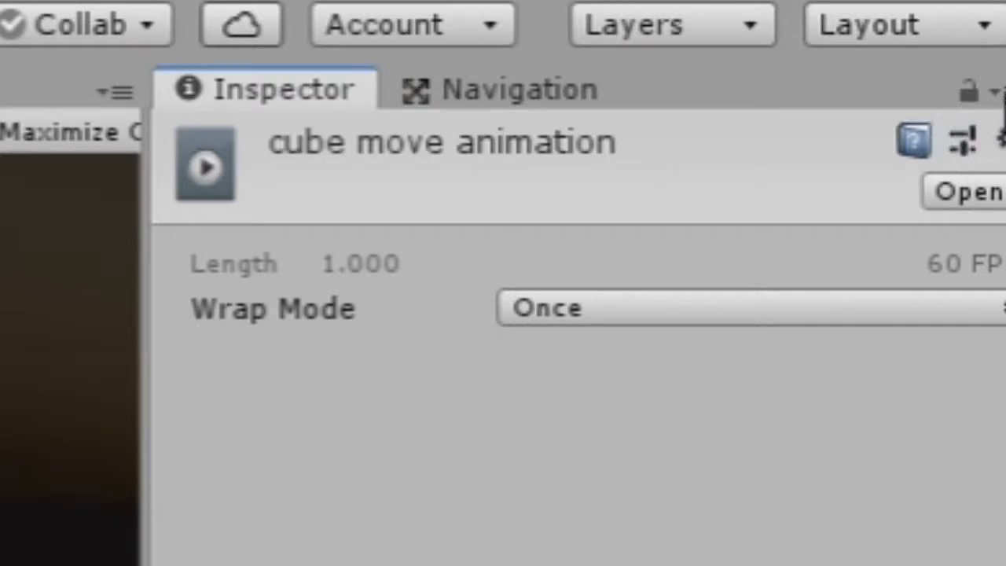
click(1000, 94)
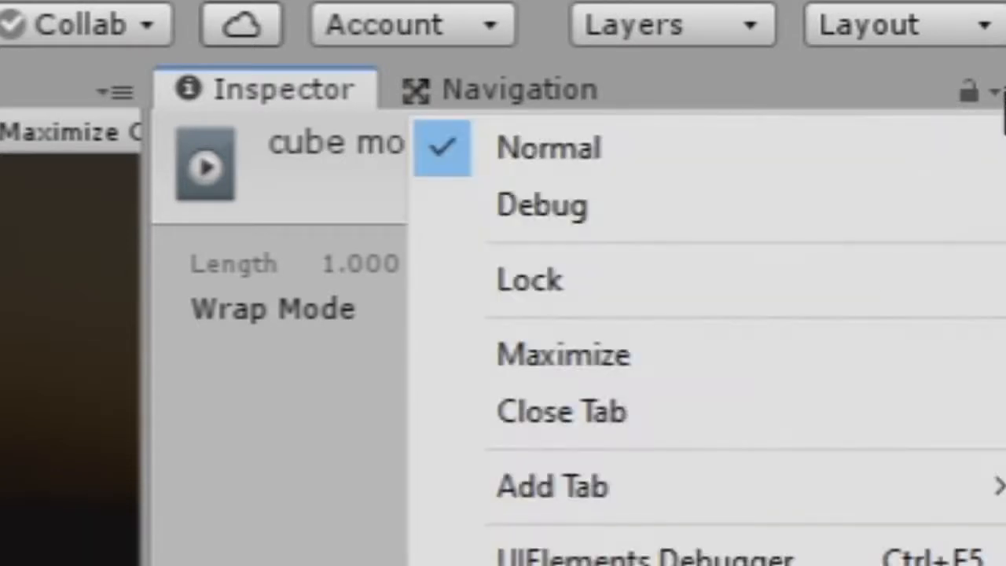
click(649, 206)
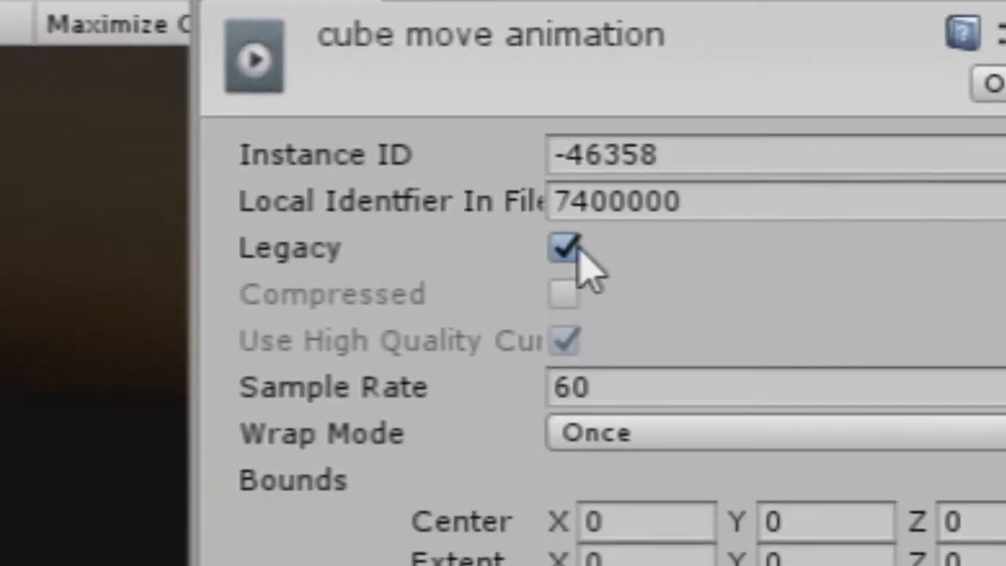
click(999, 61)
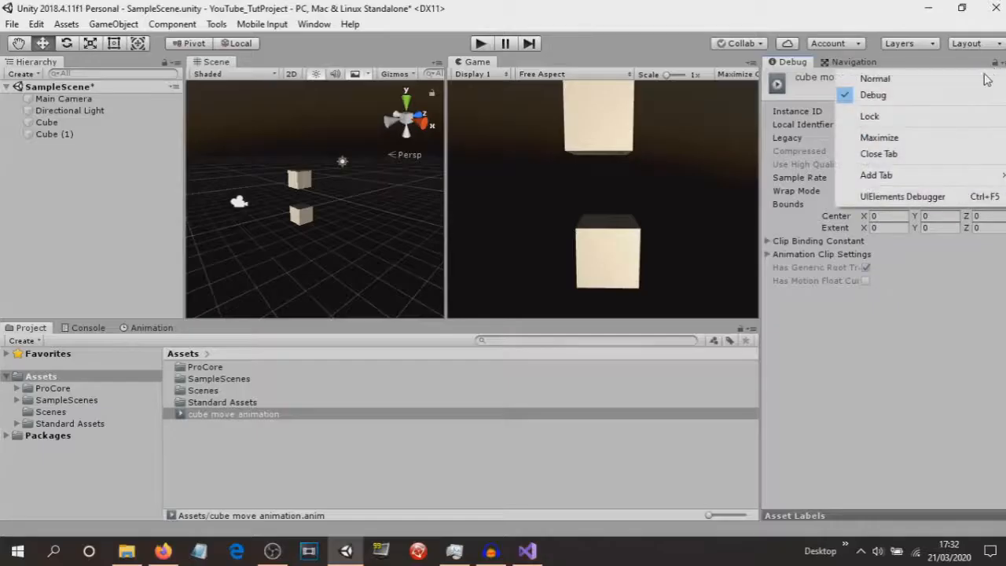
click(873, 79)
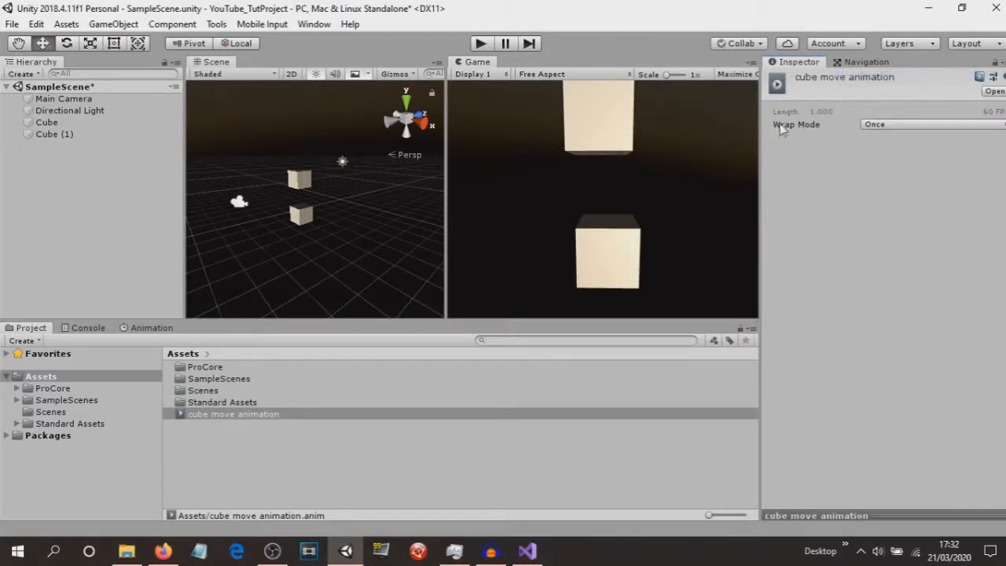
click(867, 127)
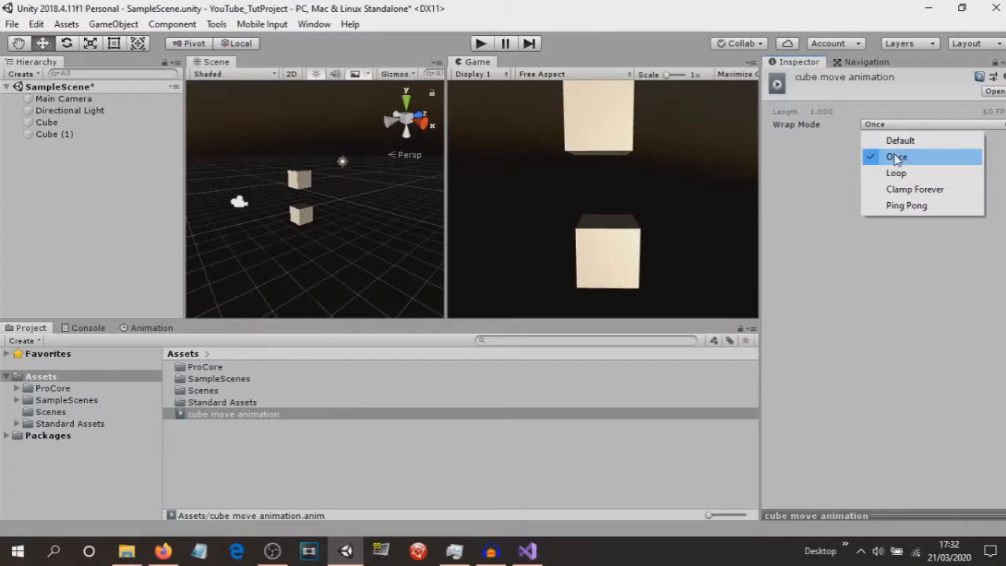
click(900, 143)
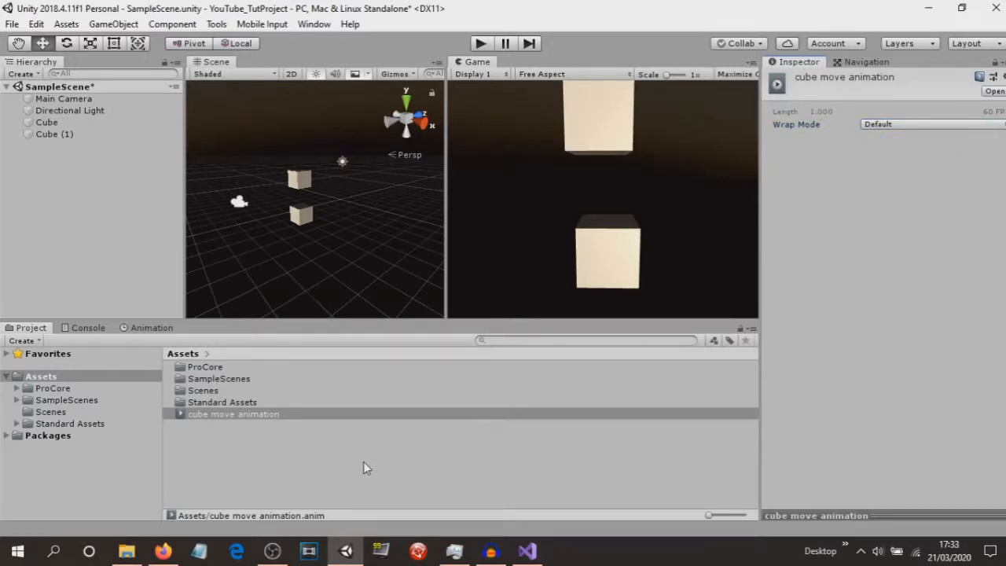
click(62, 124)
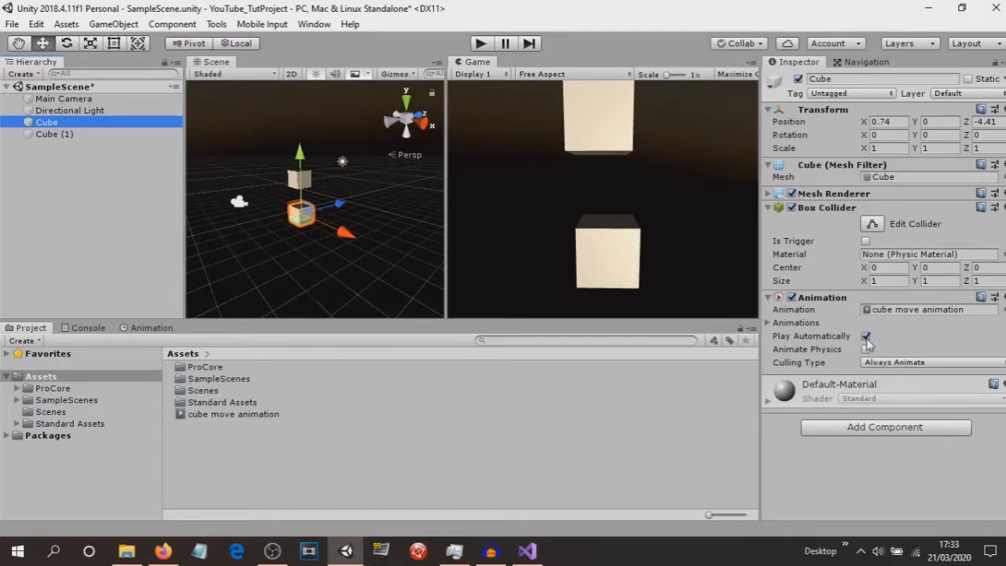
click(480, 43)
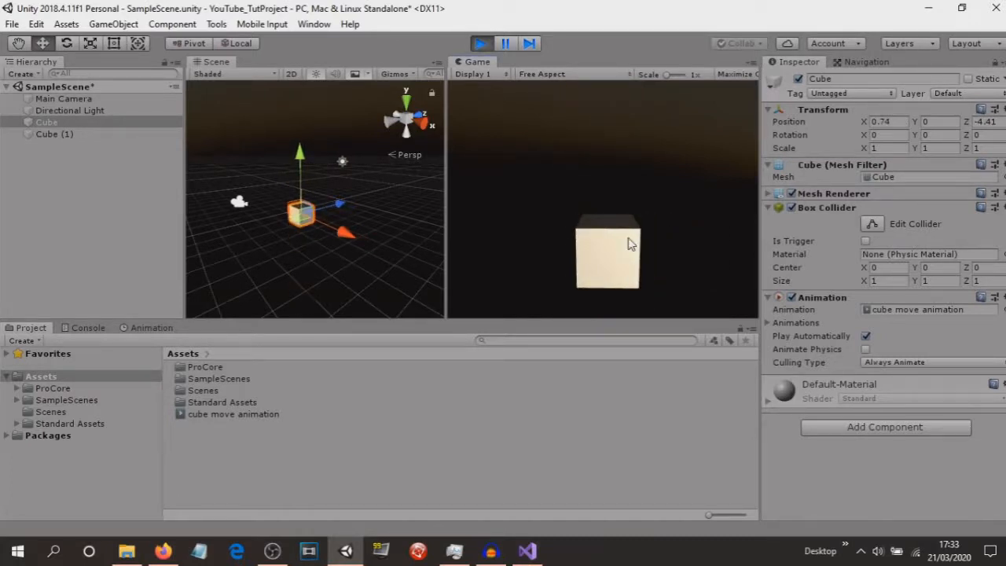
click(481, 43)
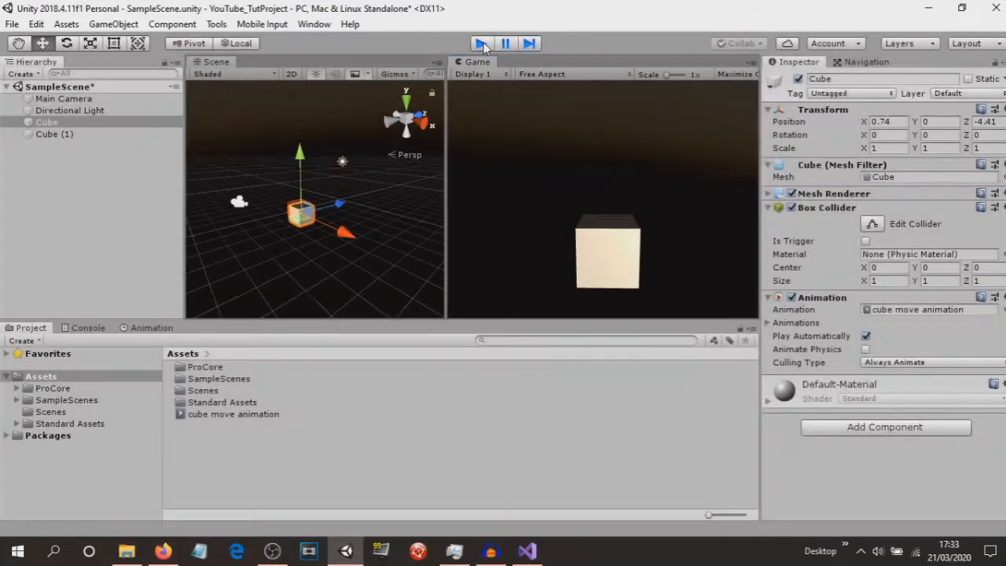
click(250, 414)
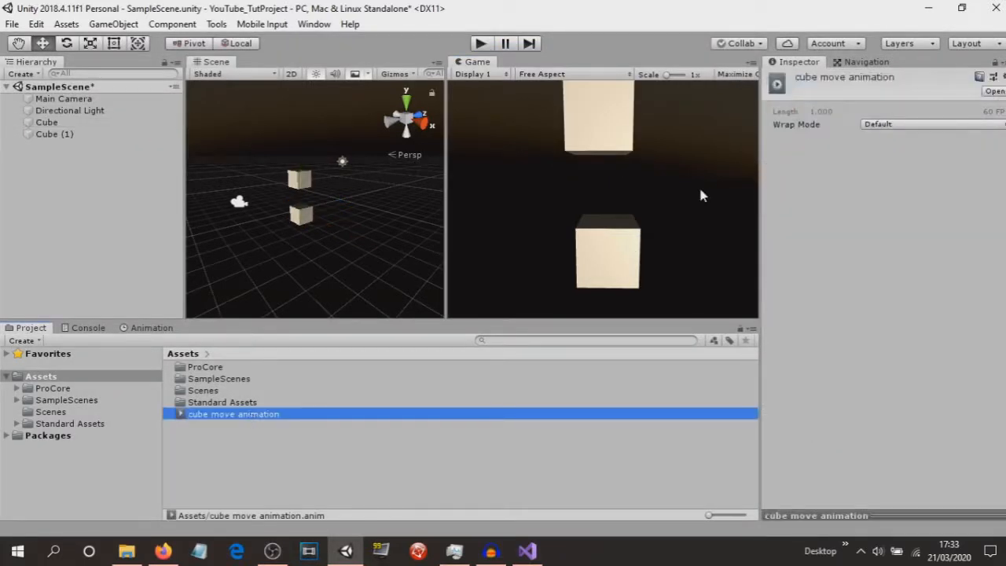
Set the 'cube move animation' clip's Wrap Mode to Loop, checking it in Debug view.
click(881, 124)
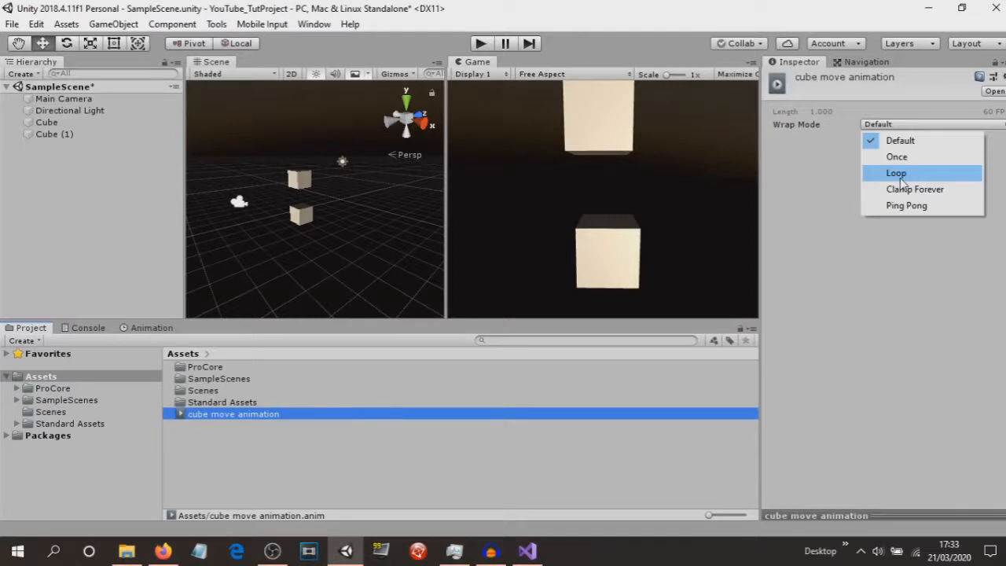
click(900, 173)
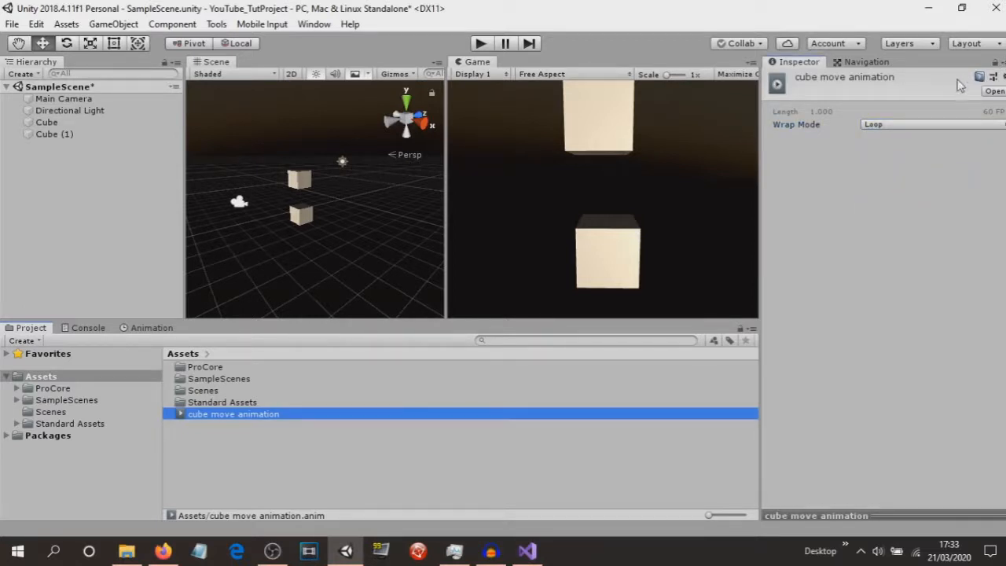
click(994, 61)
click(869, 94)
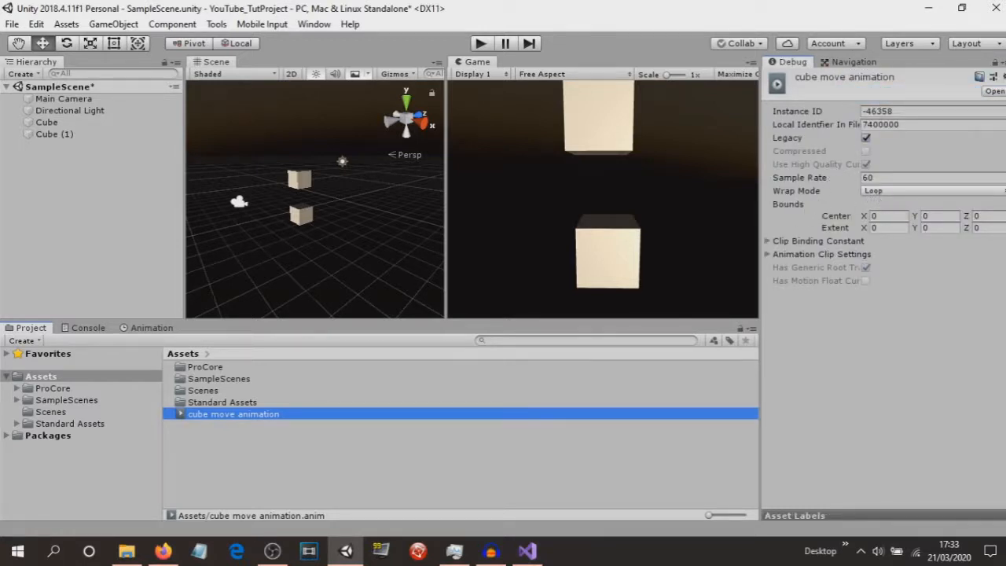
click(1000, 61)
click(896, 81)
Attach the clip to Cube in the Hierarchy, leaving Culling Type at Always Animate.
drag(234, 414, 45, 123)
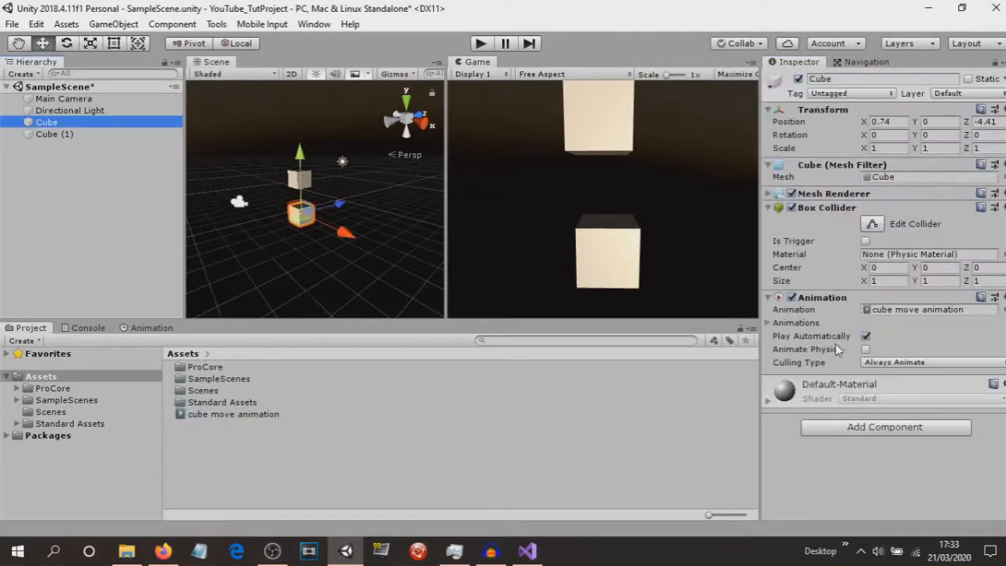
click(878, 362)
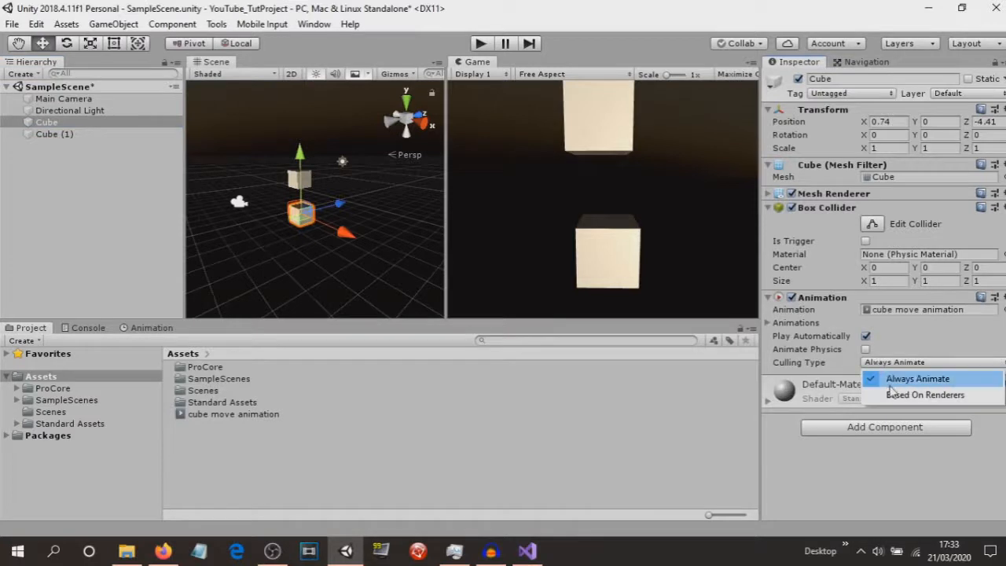
click(619, 433)
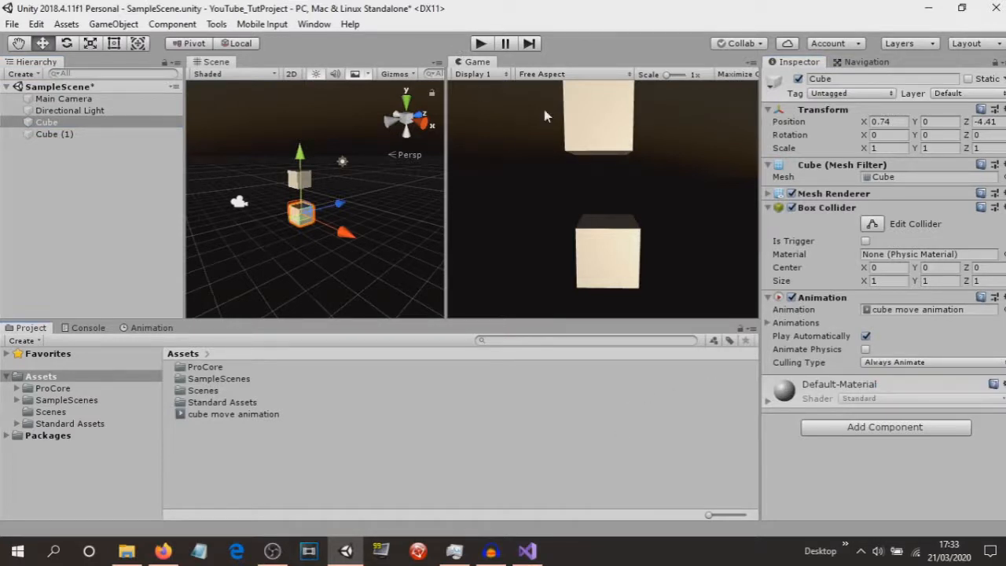
Test-run the scene to watch Cube's looping movement, stop, and reselect the clip asset.
click(483, 45)
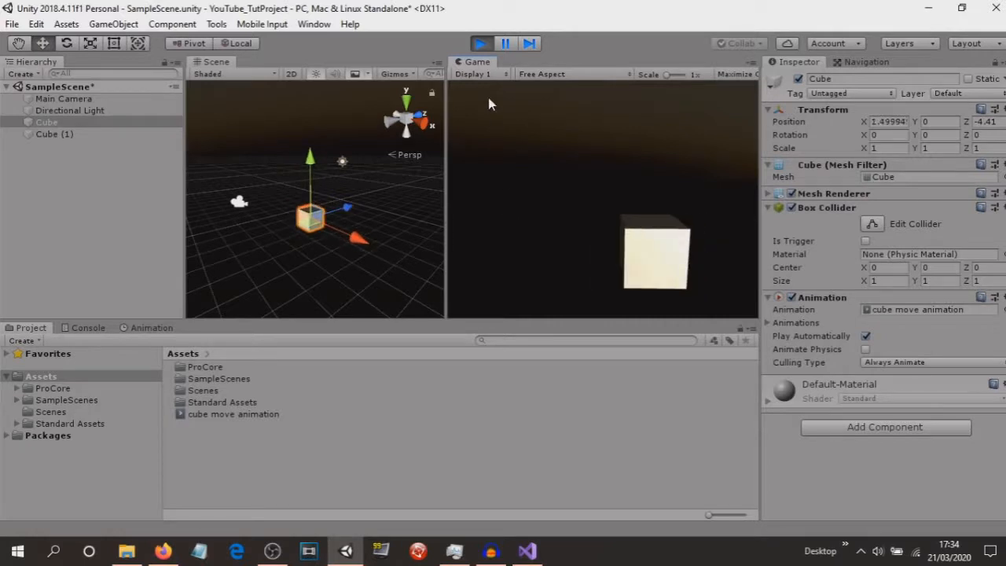
click(481, 45)
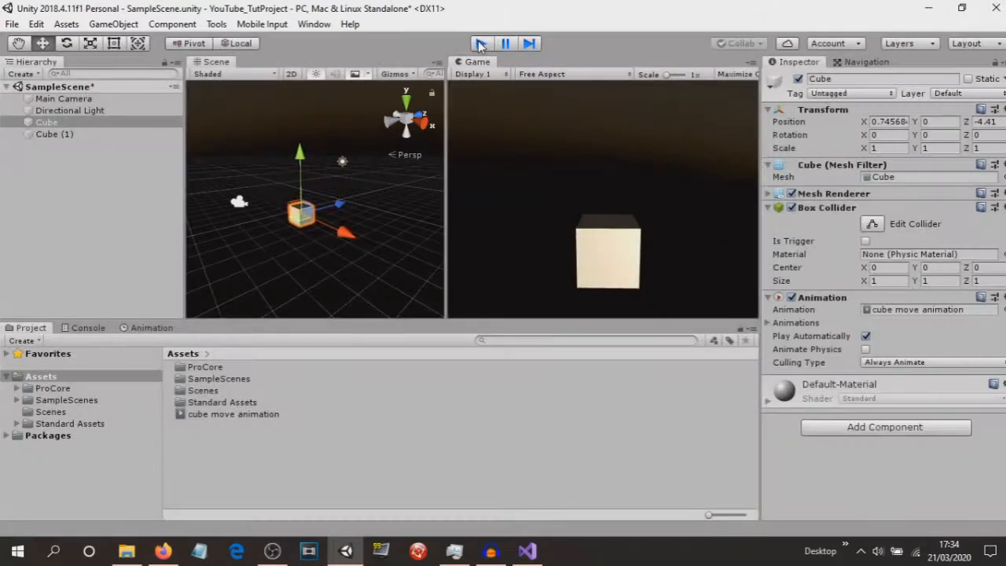
click(247, 414)
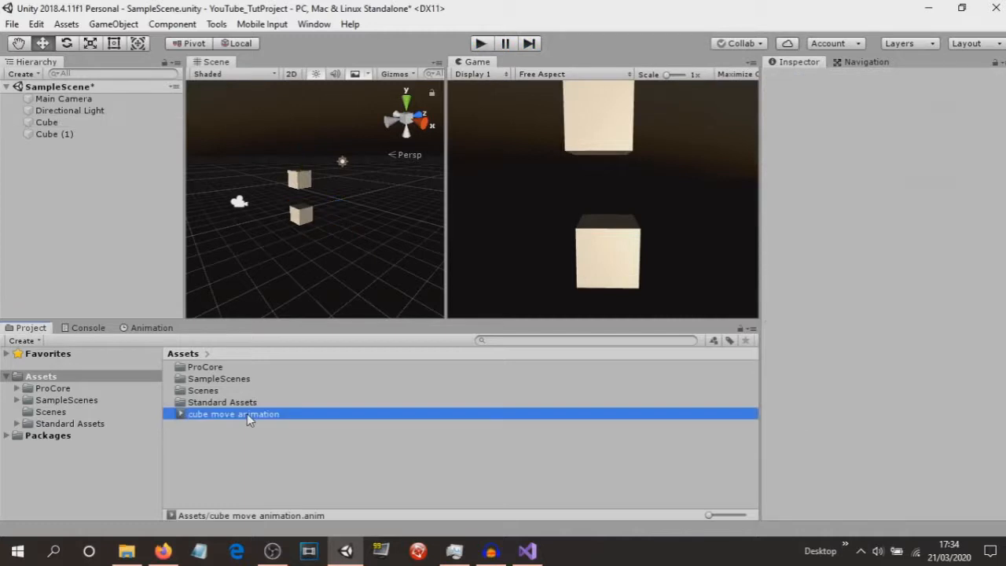
Change the 'cube move animation' Wrap Mode from Loop to Default, then deselect the clip.
click(896, 125)
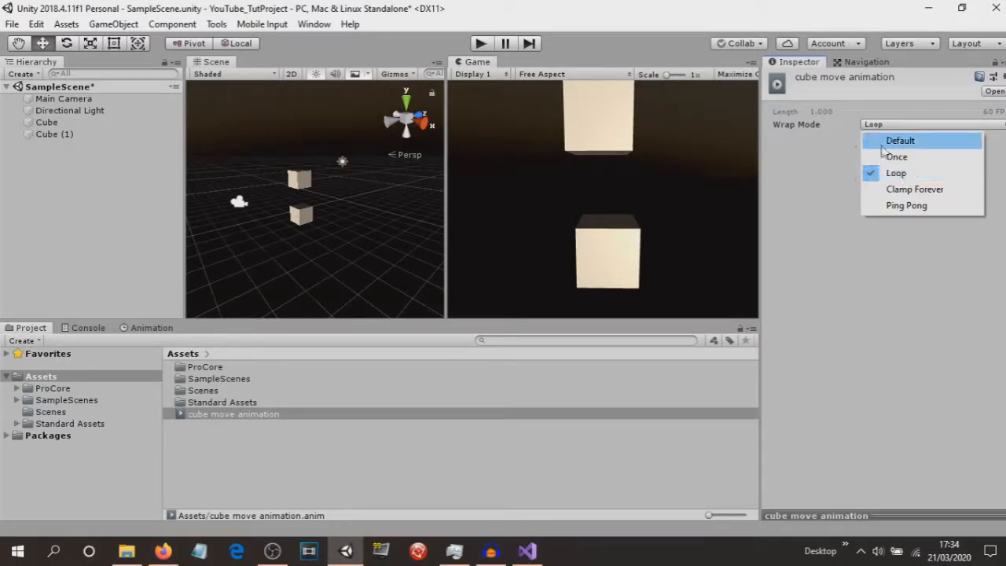
click(905, 146)
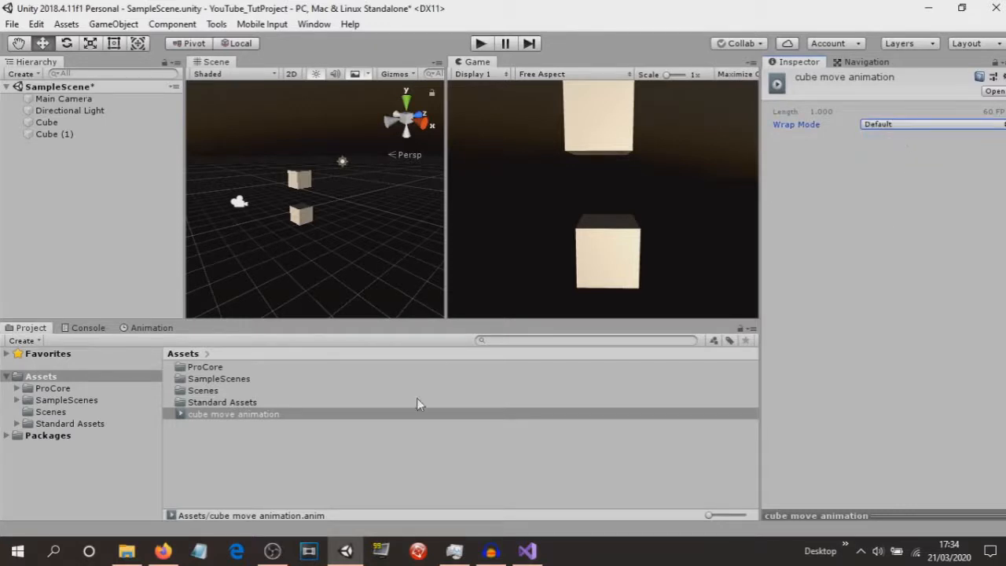
click(377, 462)
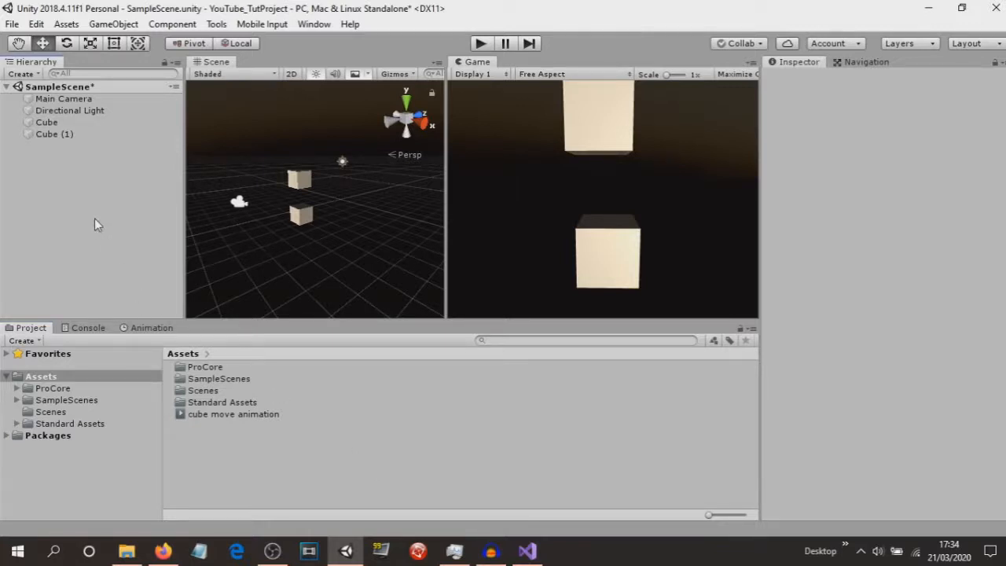
Remove the Animation component from the lower Cube.
click(301, 215)
right_click(847, 303)
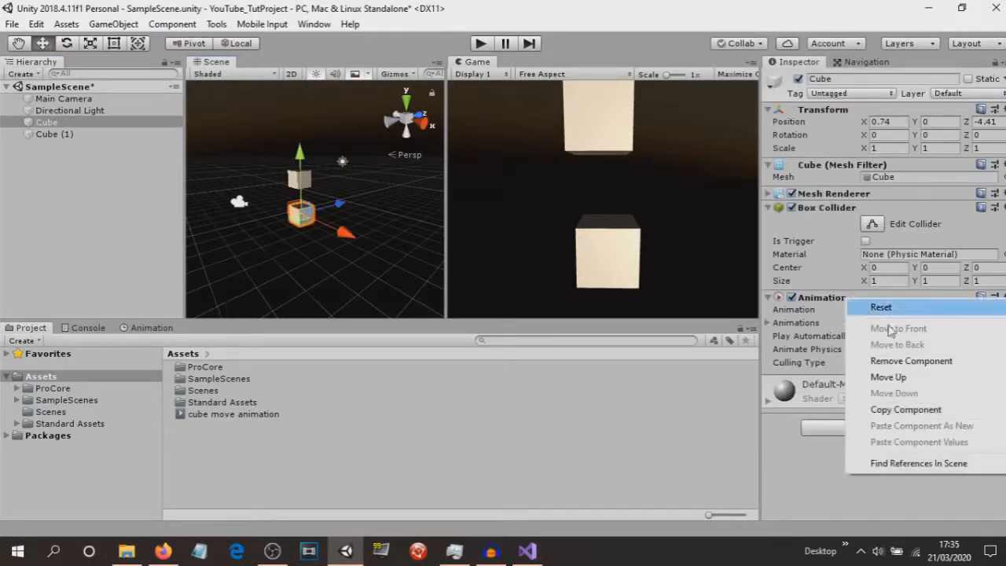
click(883, 359)
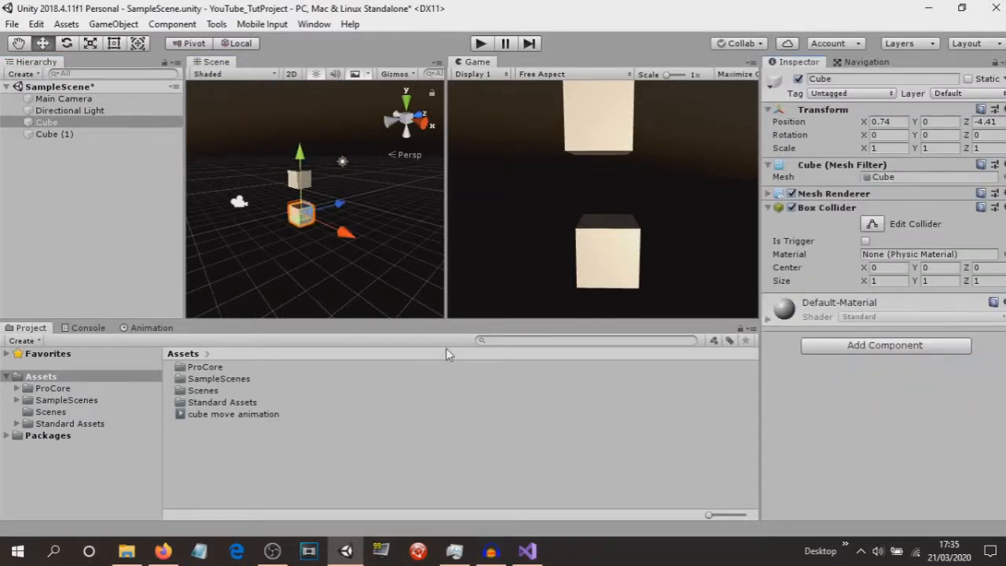
click(298, 179)
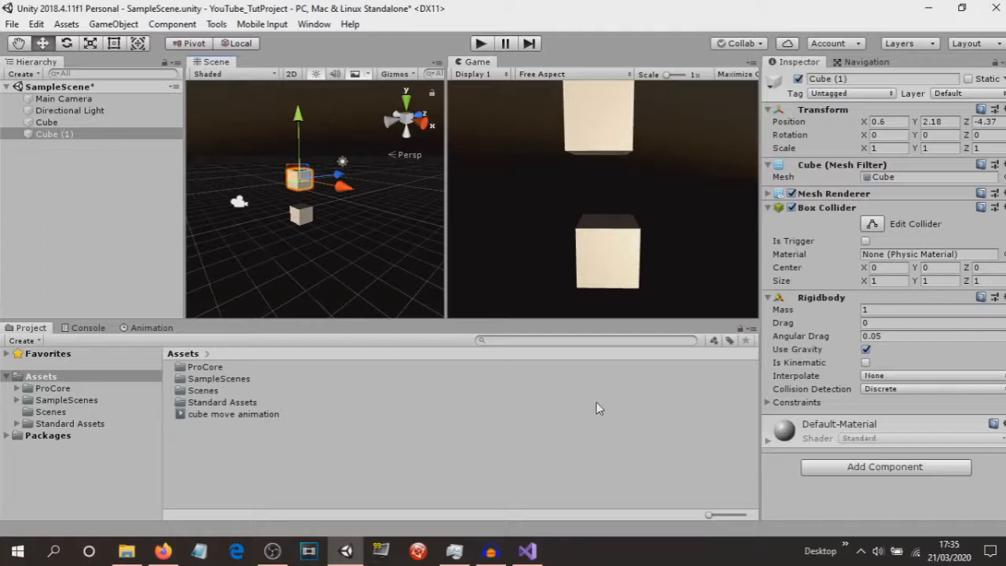
click(303, 216)
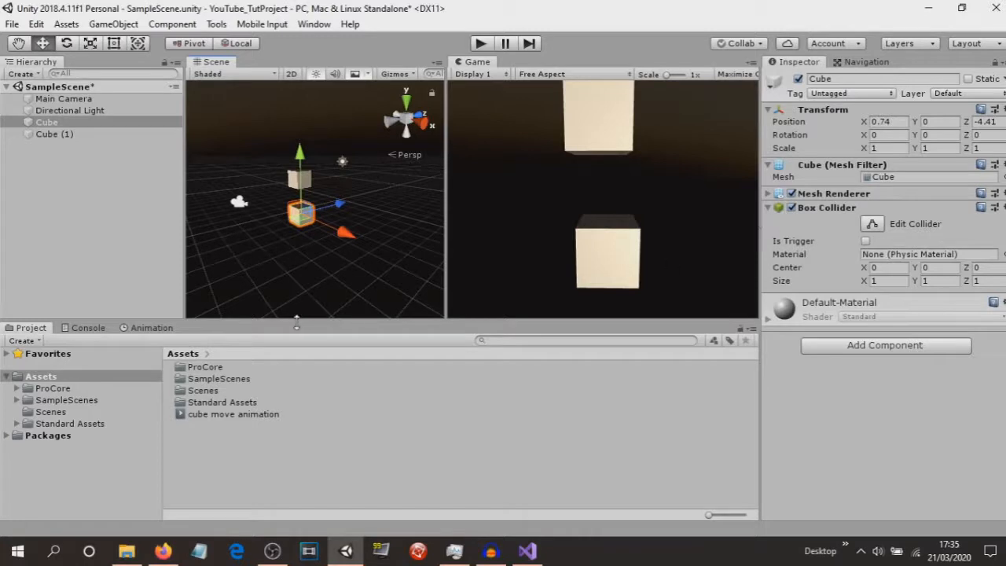
Delete the 'cube move animation' clip from Assets and reselect Cube.
click(219, 417)
key(Delete)
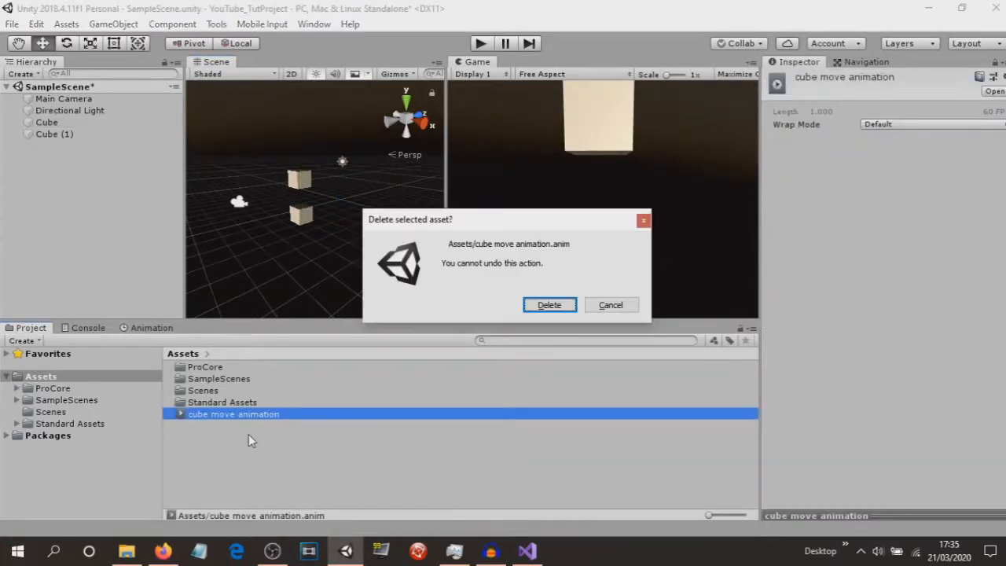
key(Escape)
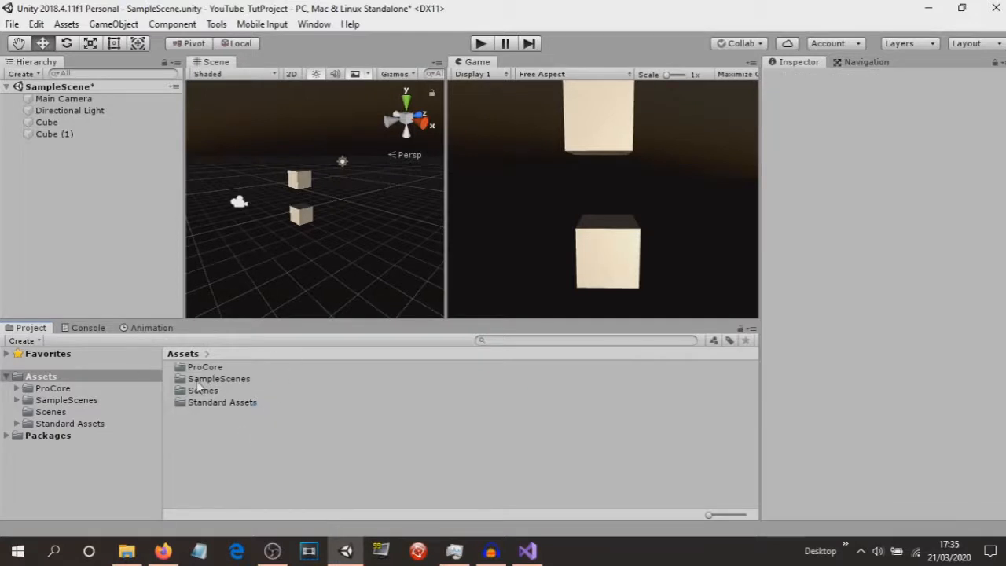
click(59, 121)
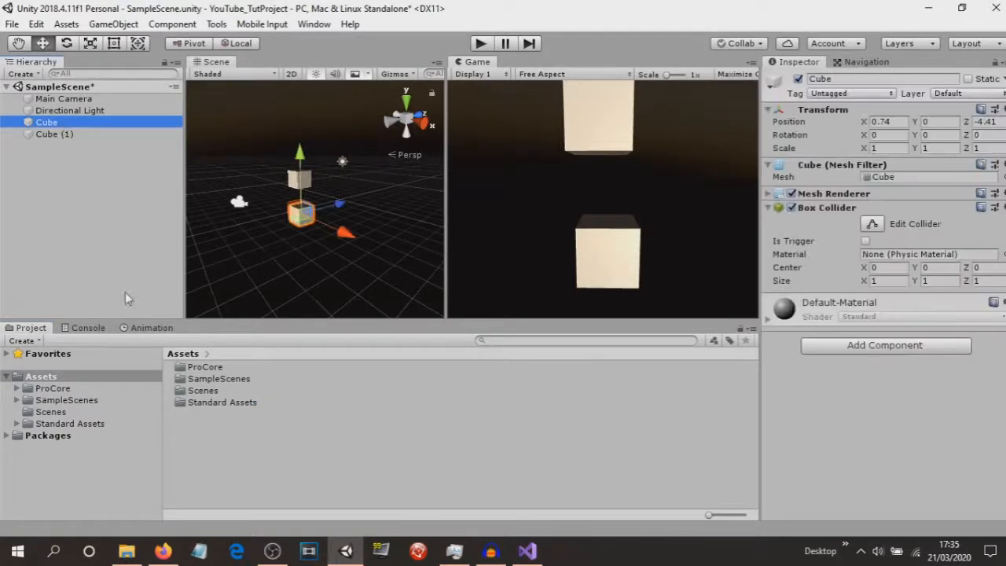
Create a new animation clip for Cube from the Animation window, saving it under the name 'random'.
click(147, 328)
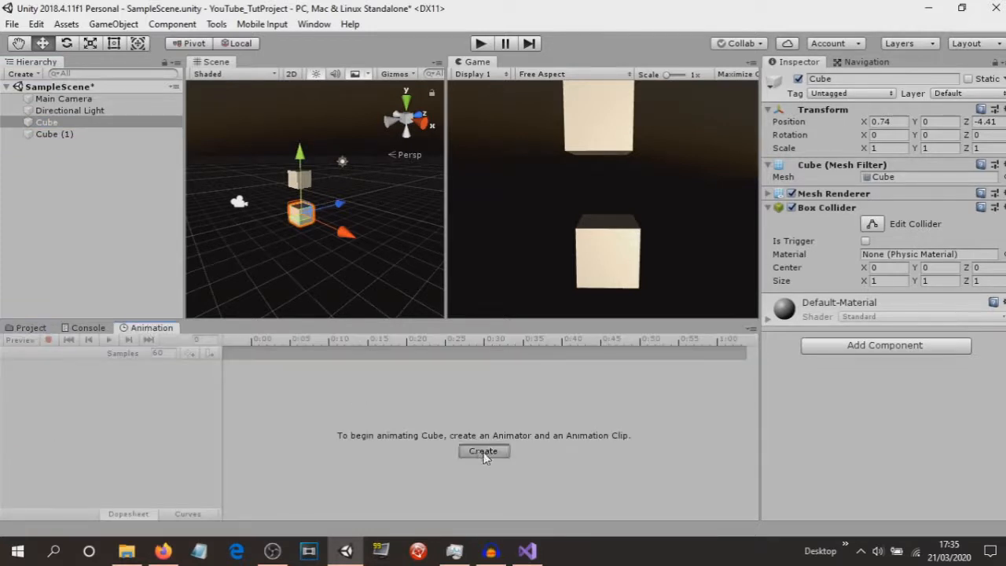
click(484, 451)
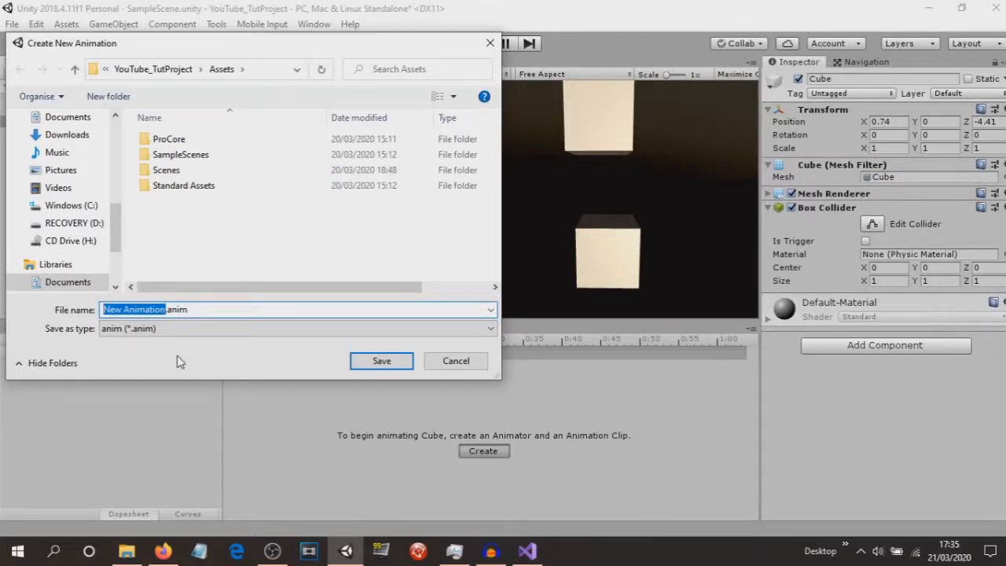
text(random)
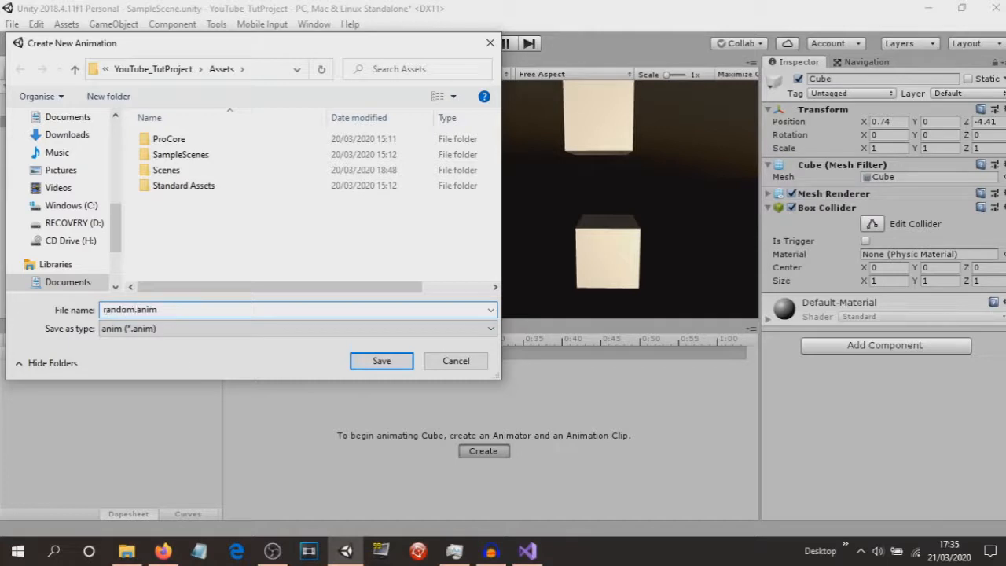
key(Return)
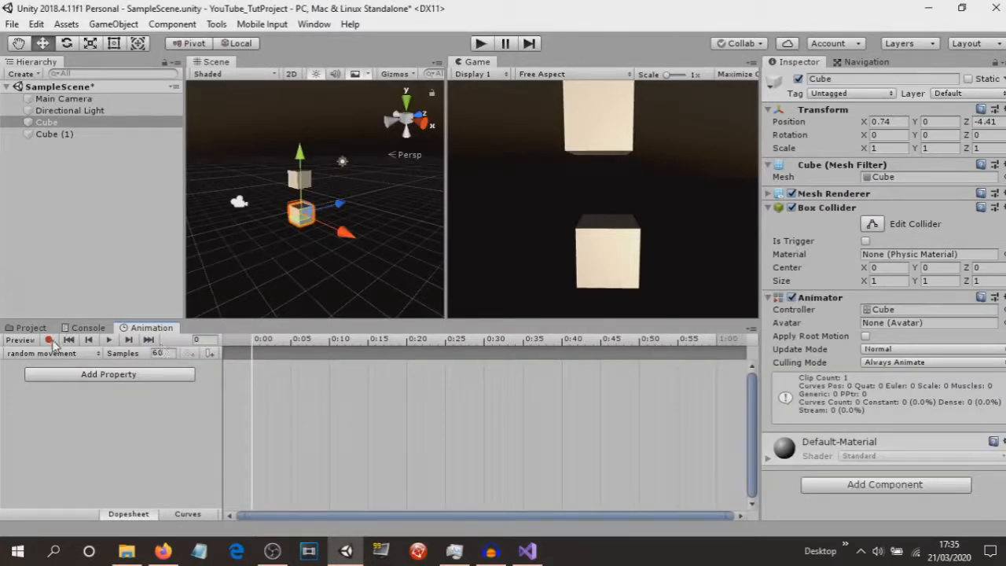
Add a Cube : Scale track to the random movement clip through Add Property > Transform.
click(107, 374)
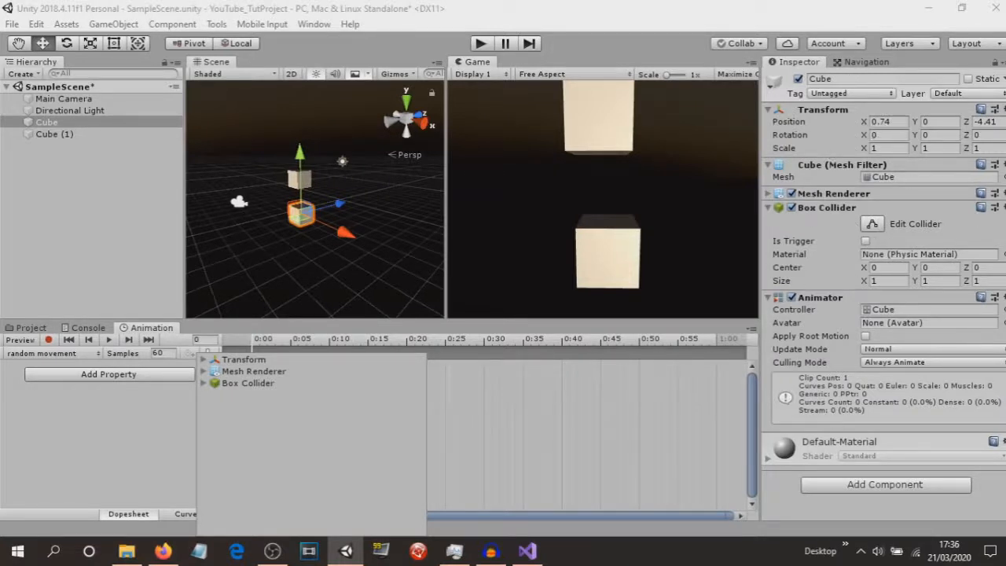
click(203, 360)
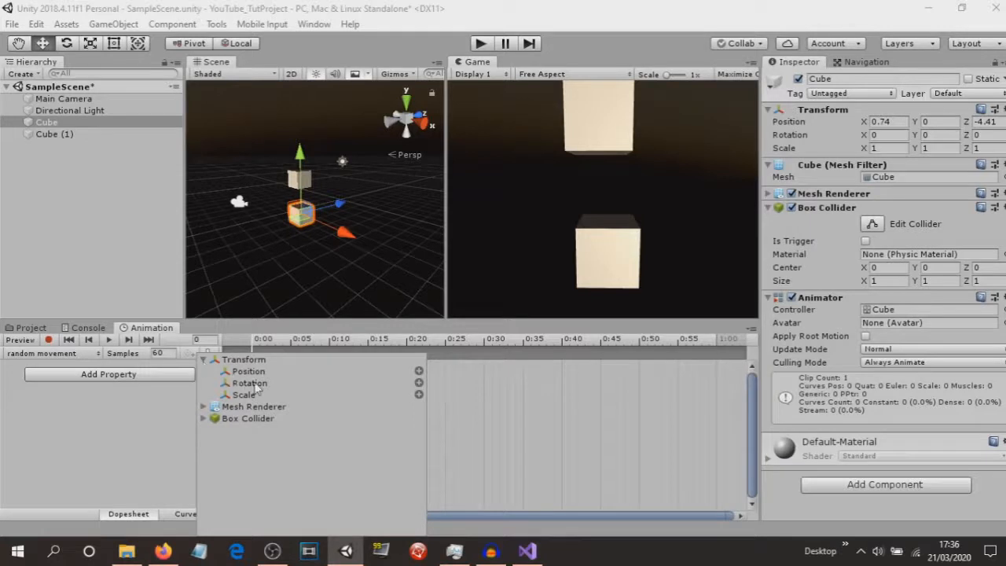
click(419, 395)
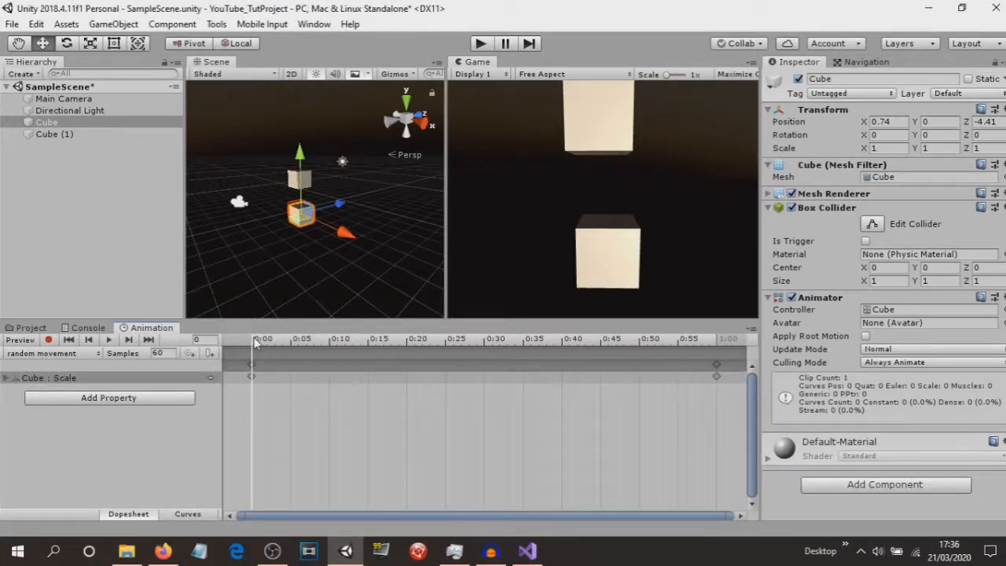
Turn on keyframe recording and move the playhead to the end of the clip at 1:00.
drag(255, 344, 222, 362)
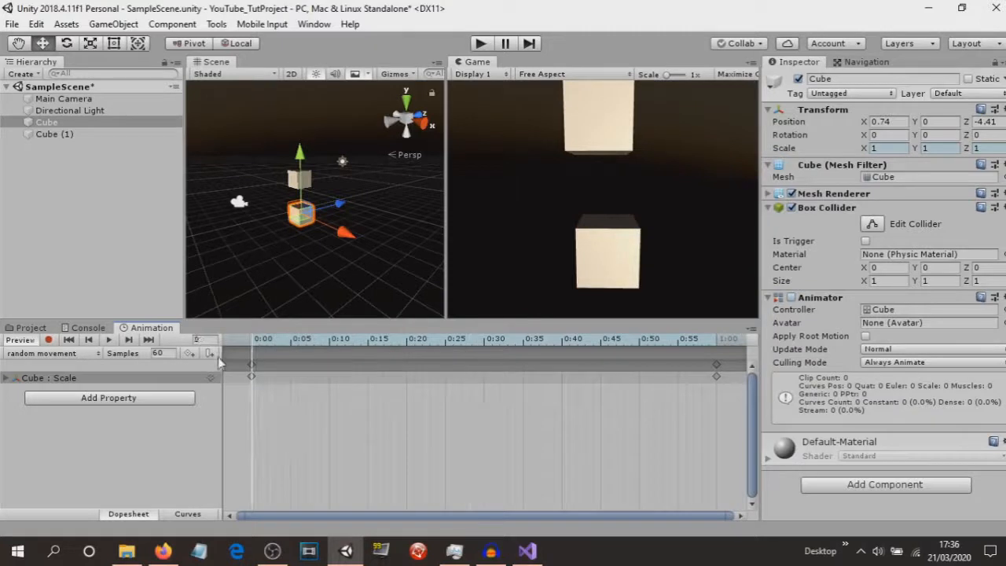
click(47, 340)
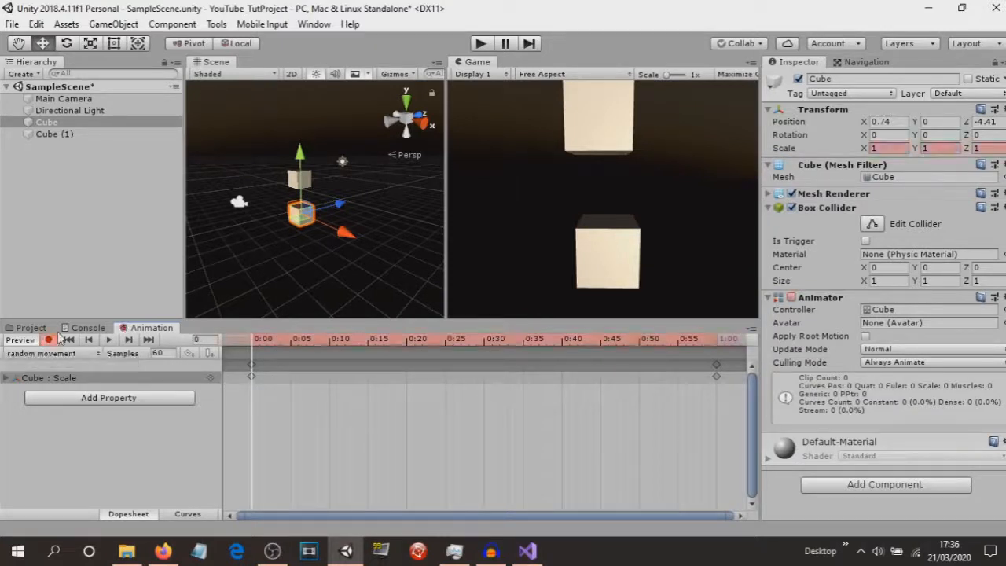
drag(255, 343, 488, 362)
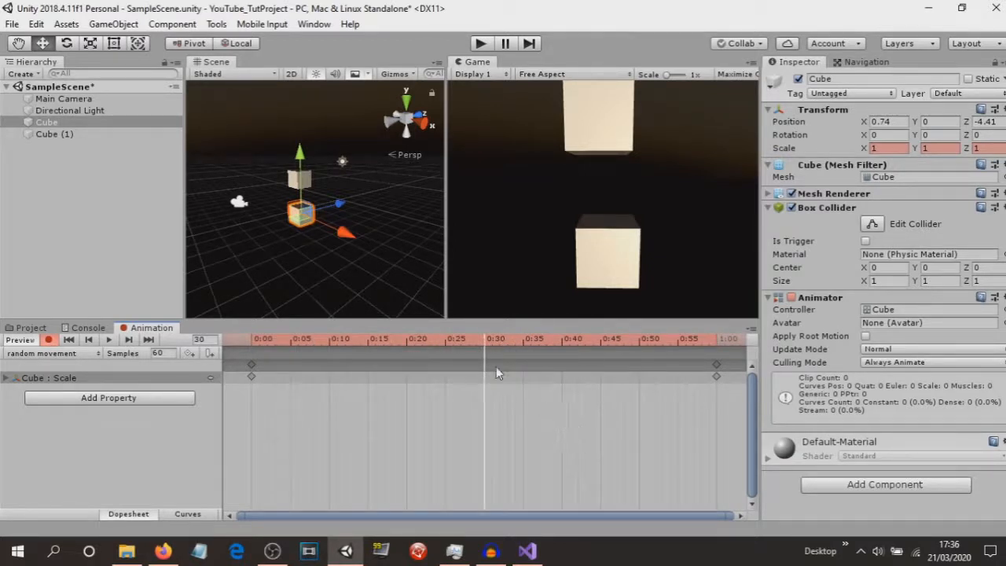
drag(488, 346, 717, 357)
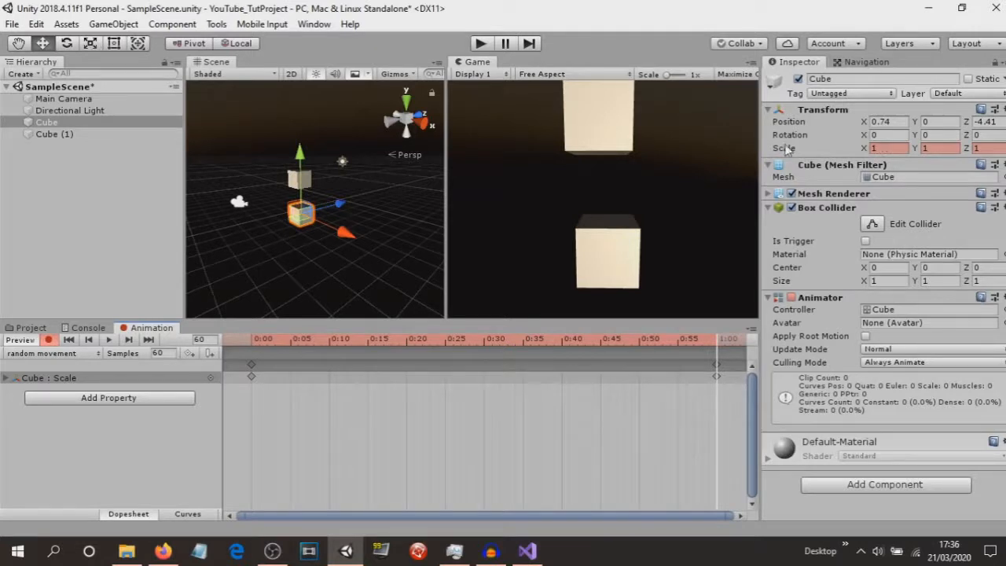
Enter 5 for the Cube's X, Y and Z scale in the Inspector.
click(887, 150)
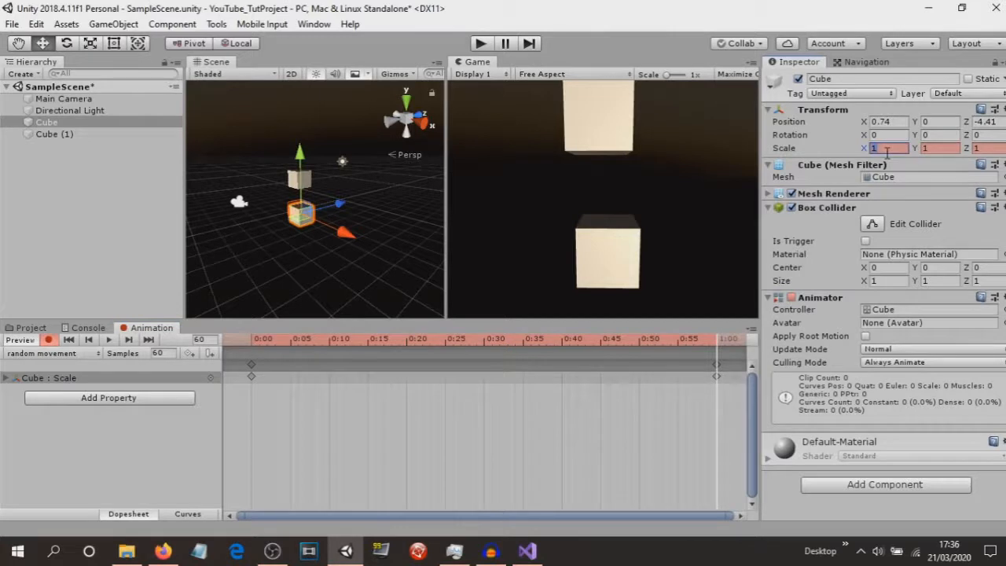
text(5)
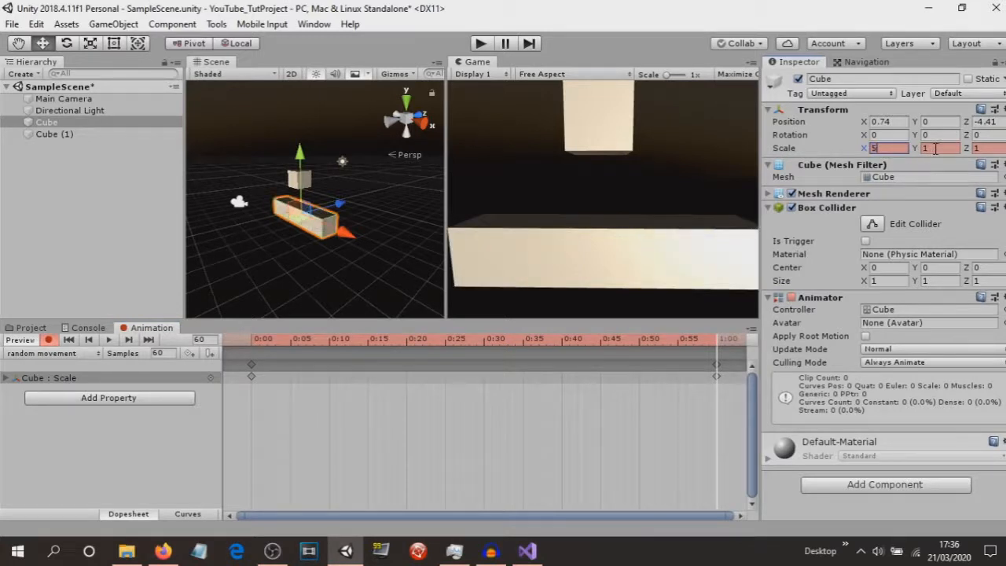
click(935, 149)
text(5)
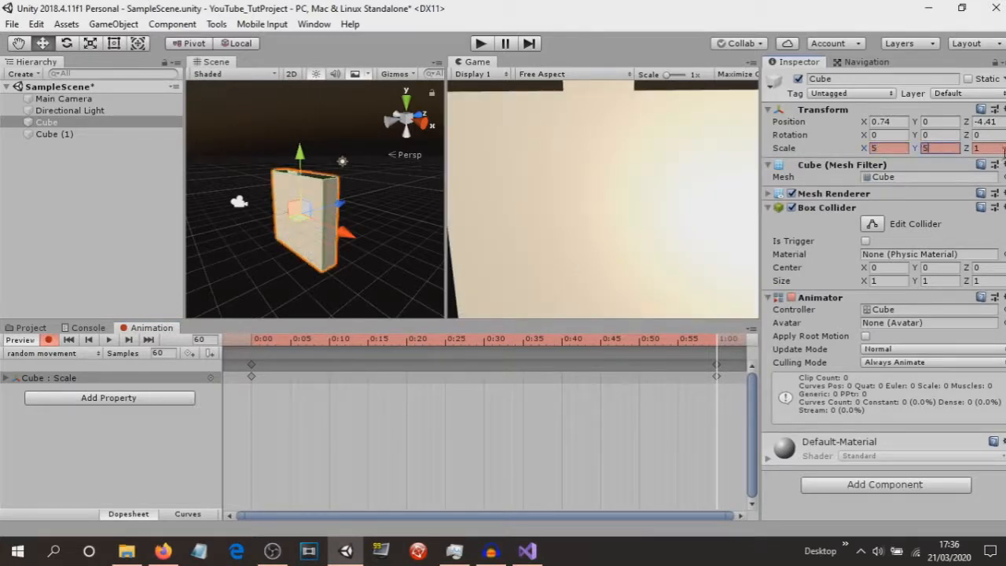
click(999, 149)
text(5)
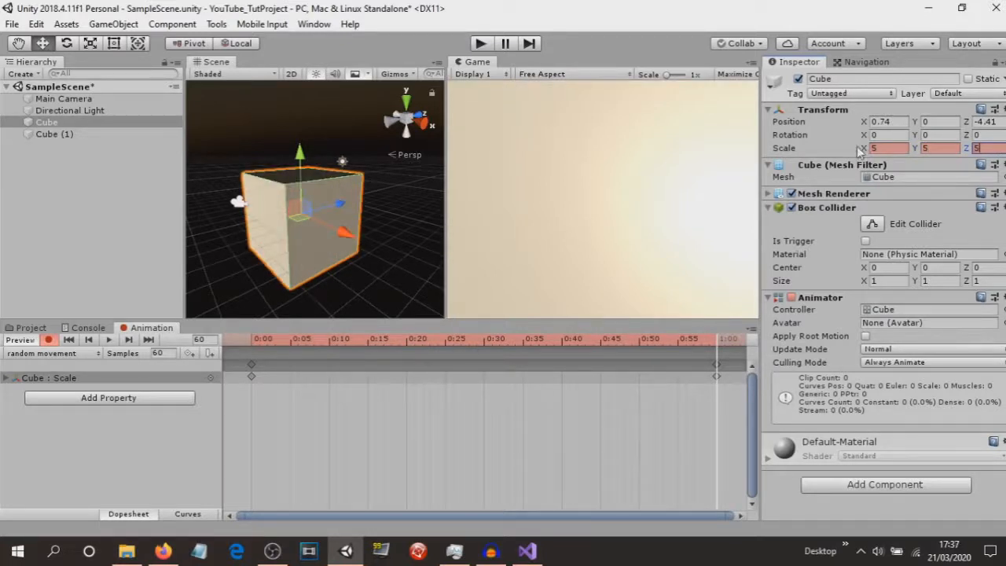
Change the X, Y and Z scale to 3, then scrub back to 0:00.
click(887, 147)
text(3)
click(932, 148)
text(3)
click(986, 149)
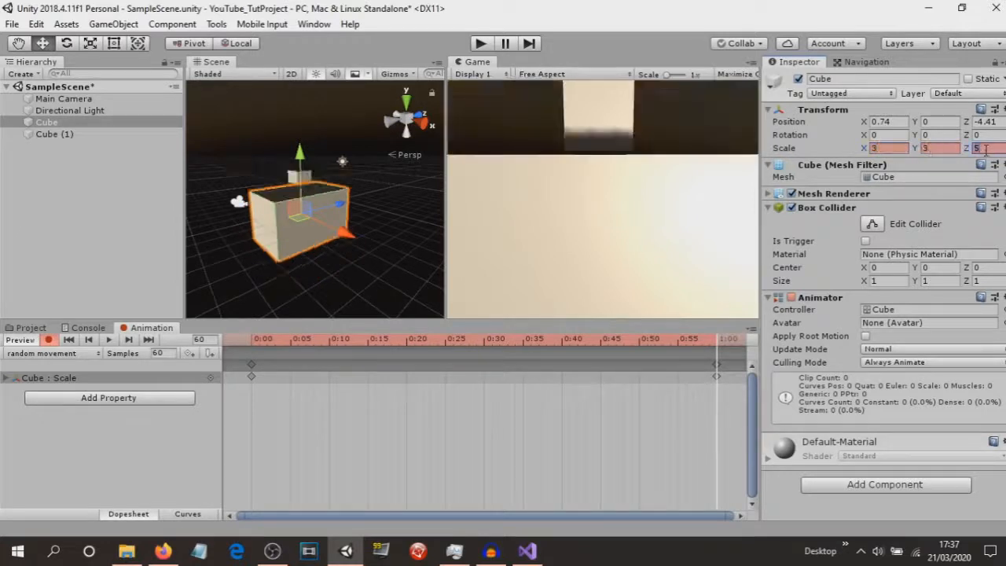
text(3)
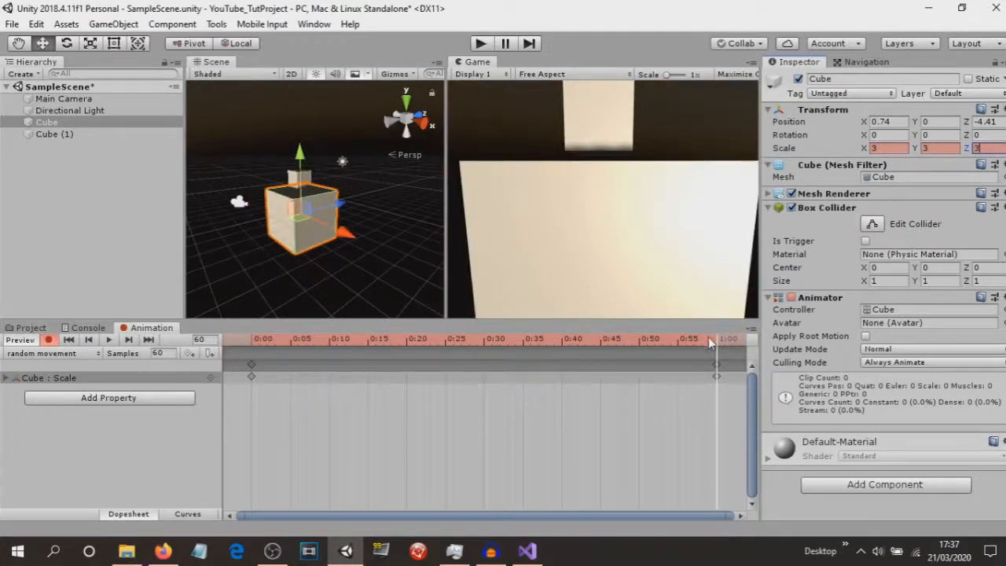
drag(708, 336, 252, 375)
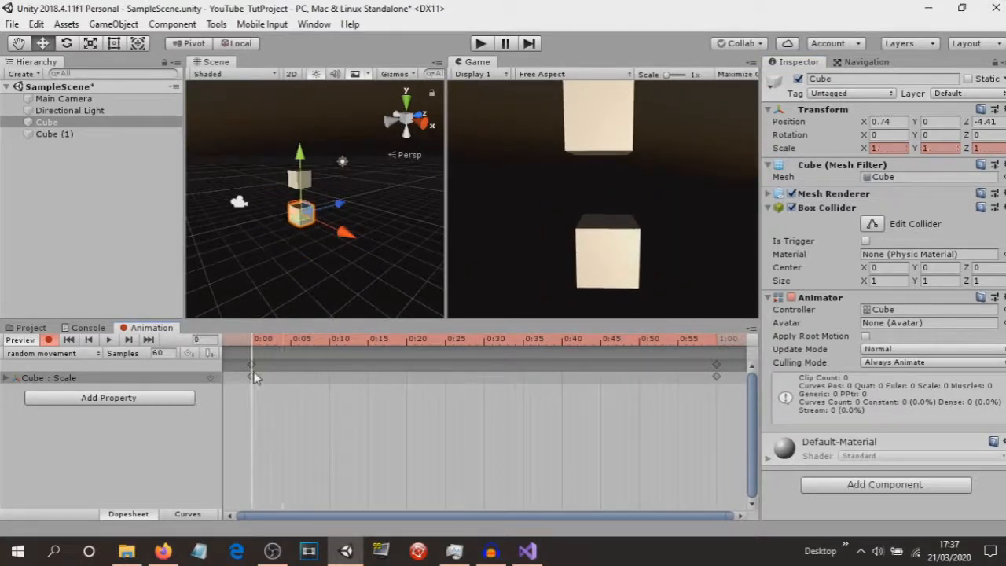
Stop recording, show the Project assets, and remove the Cube's Animator component.
click(50, 342)
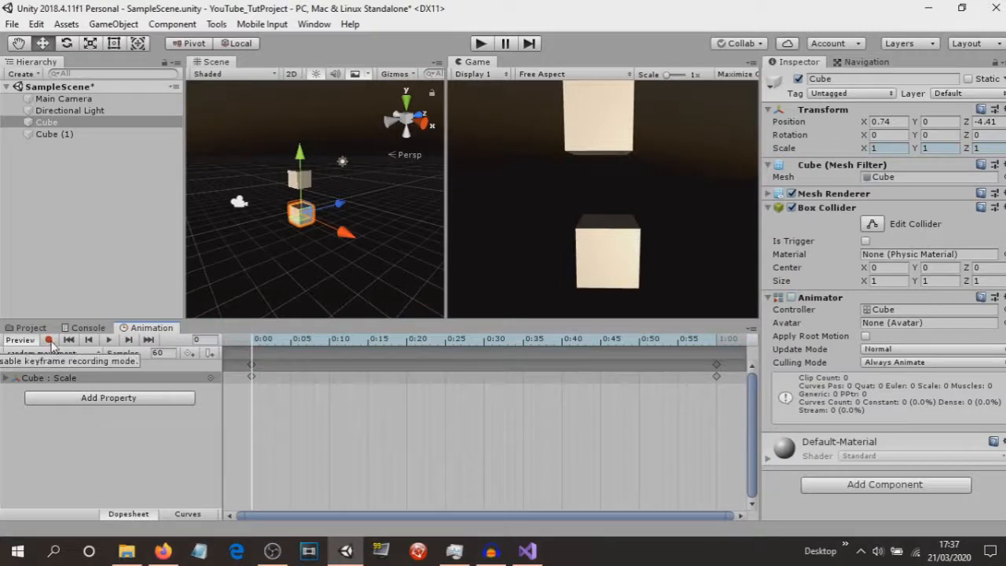
click(32, 329)
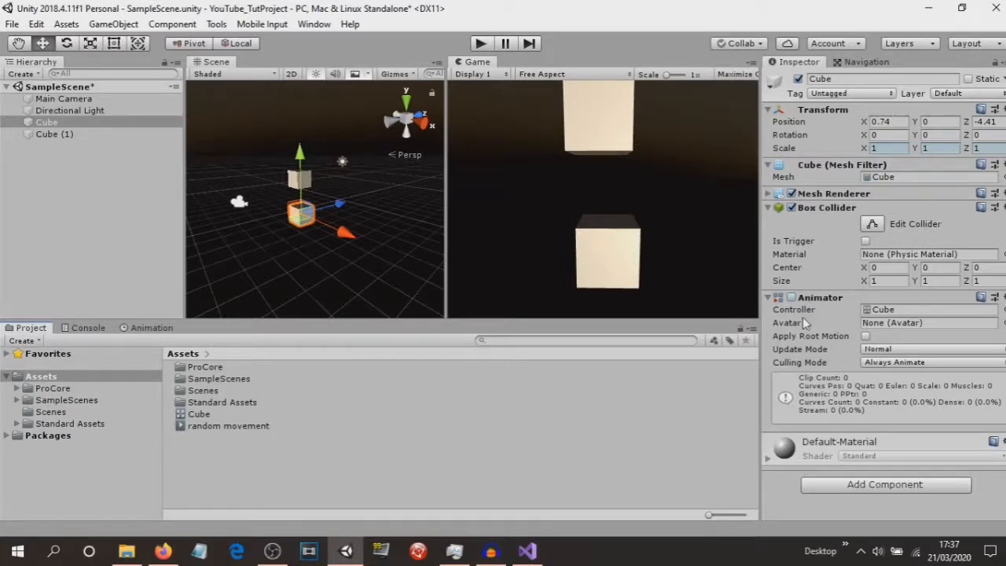
click(790, 297)
click(791, 297)
right_click(828, 301)
click(890, 359)
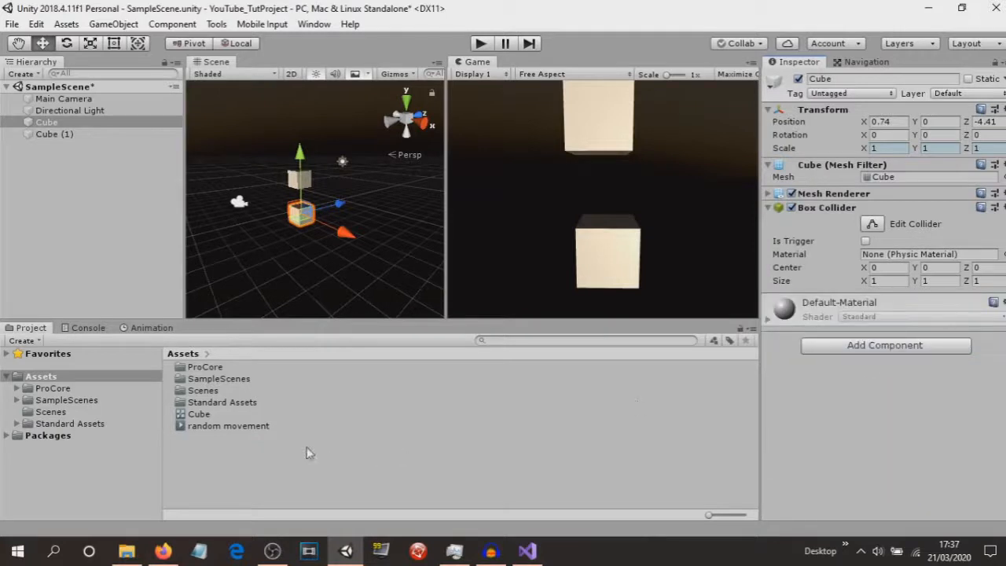
Add an Animation component to the Cube and assign the random movement clip to it.
click(886, 346)
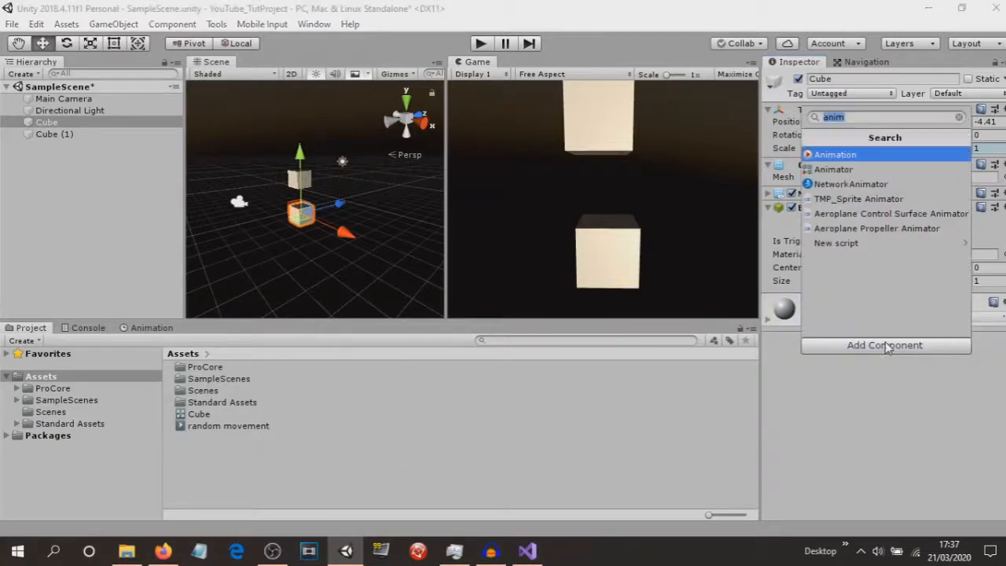
click(836, 155)
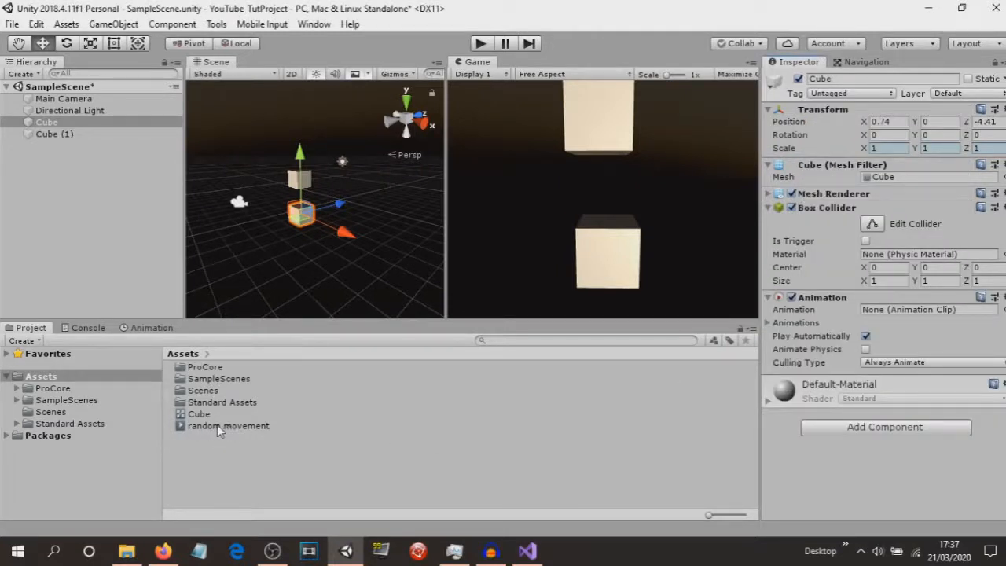
drag(220, 428, 878, 316)
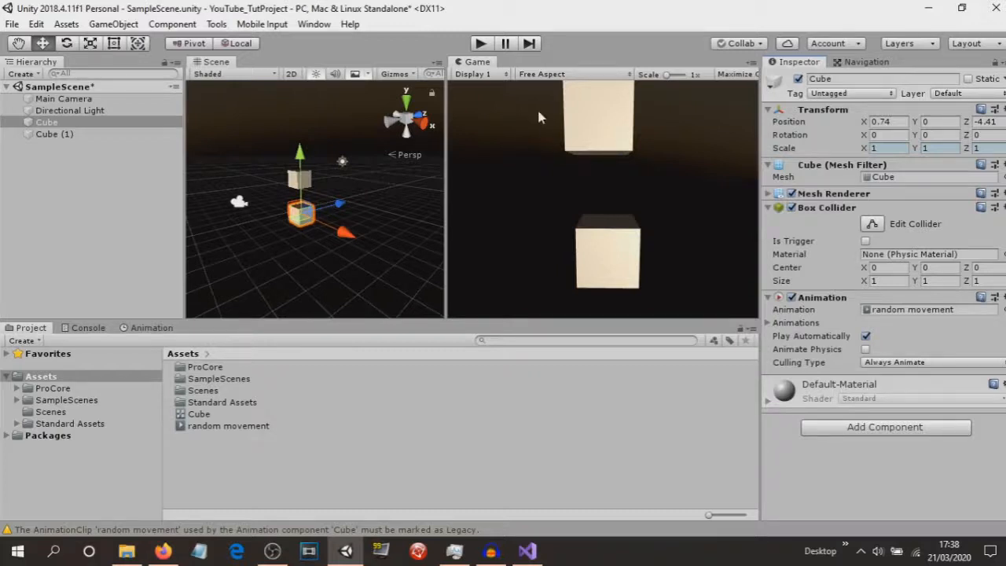
Run the scene, then tick Legacy on the random movement clip in the Debug Inspector and return to Normal.
click(480, 44)
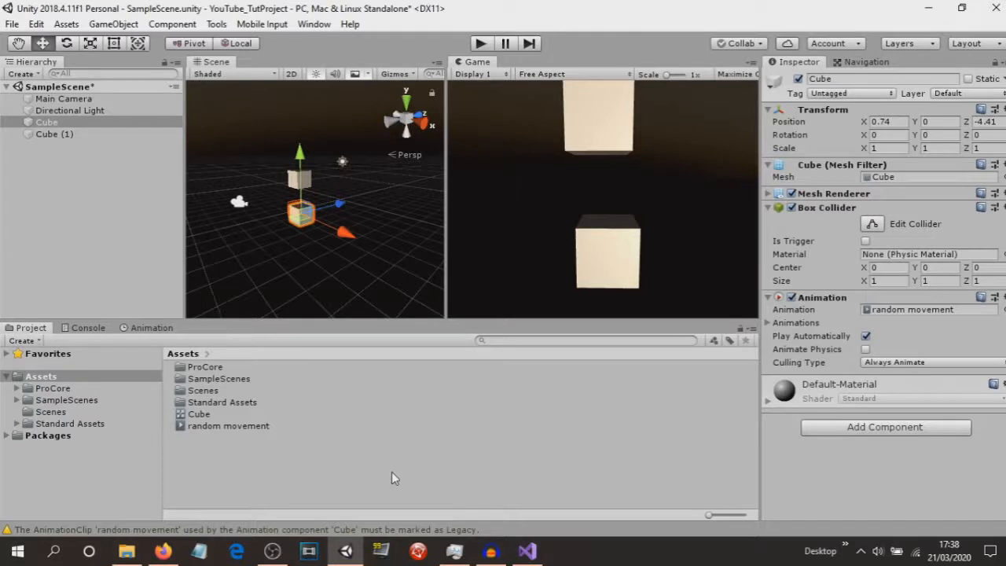
click(245, 426)
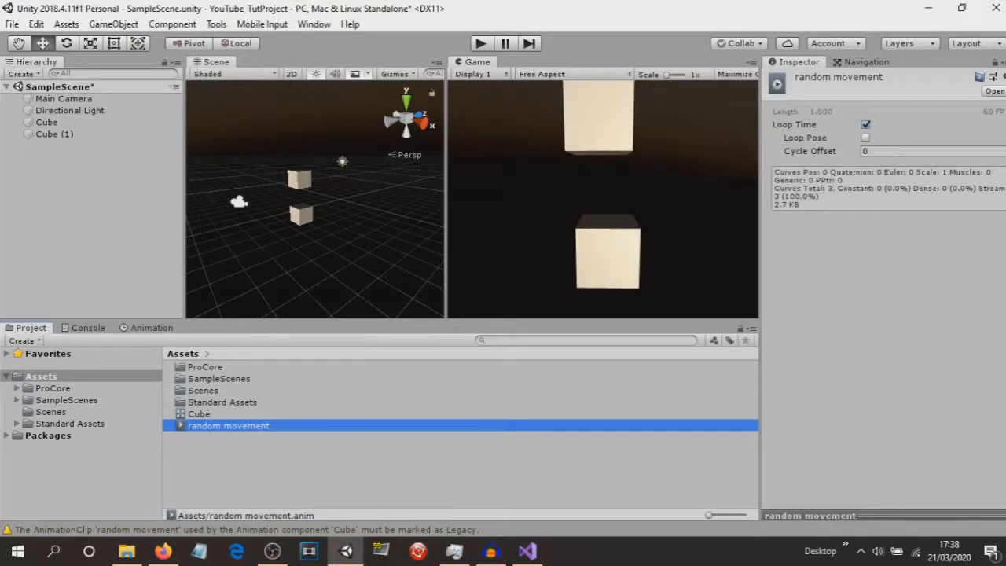
click(994, 62)
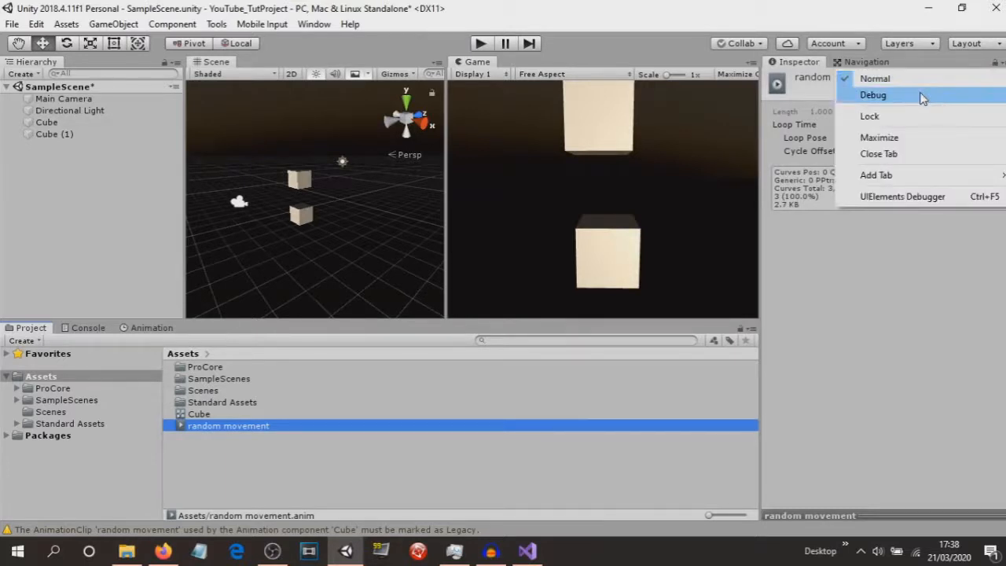
click(923, 98)
click(865, 138)
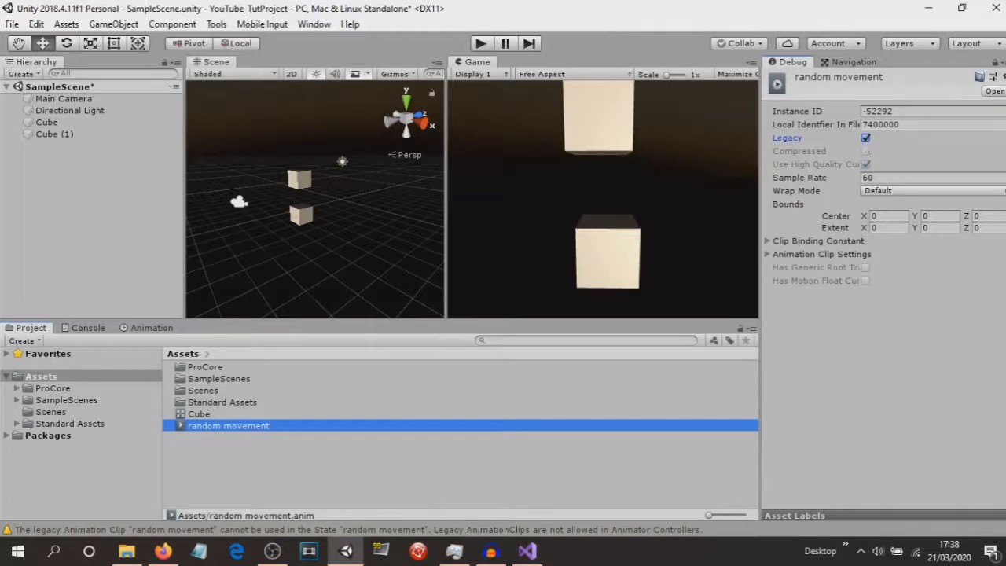
click(998, 62)
click(921, 78)
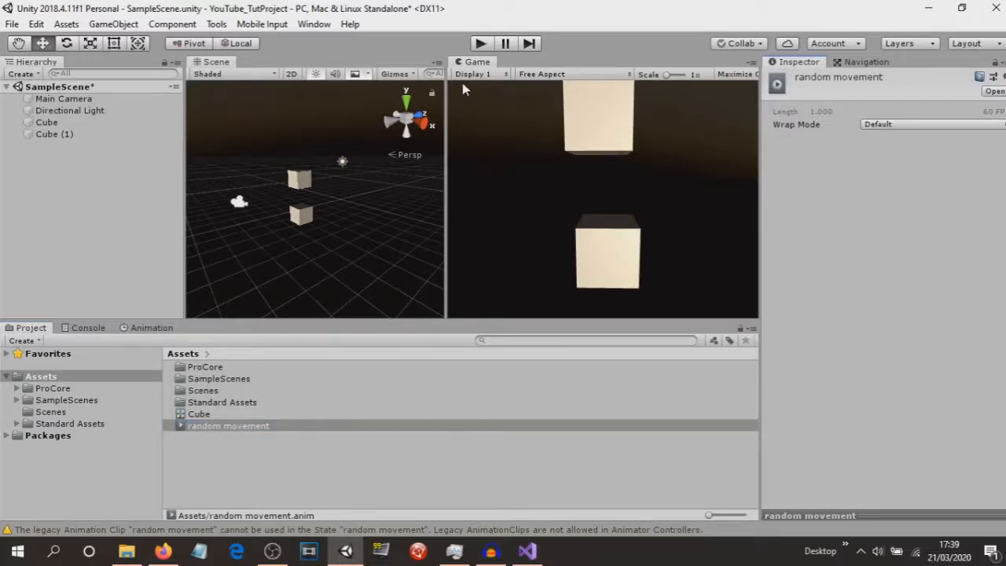
click(483, 44)
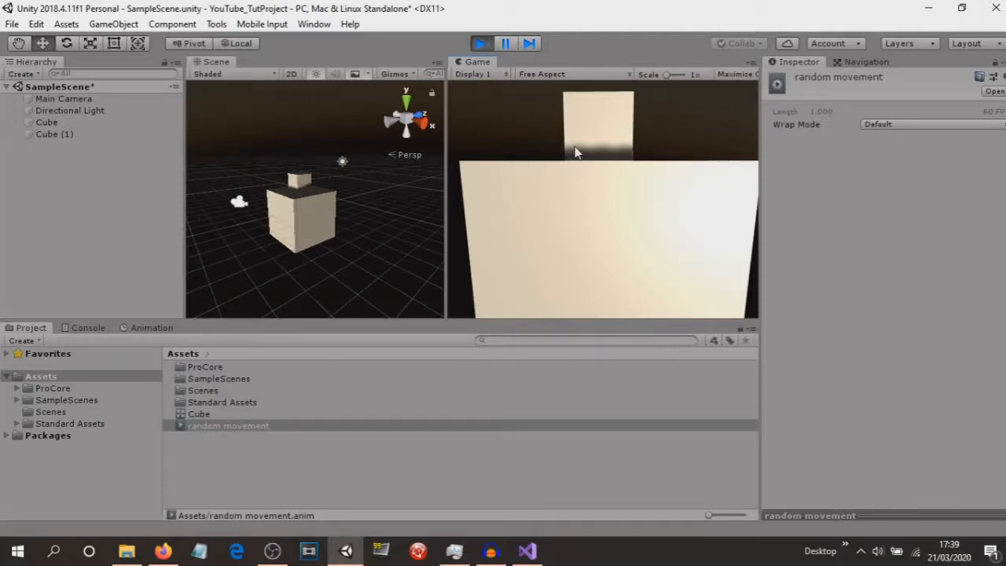
click(481, 43)
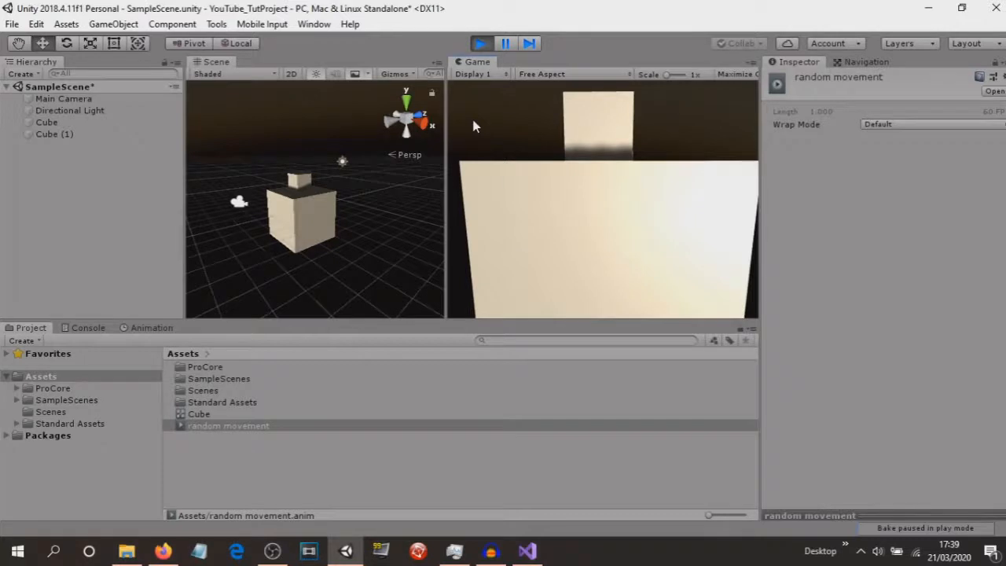
click(484, 44)
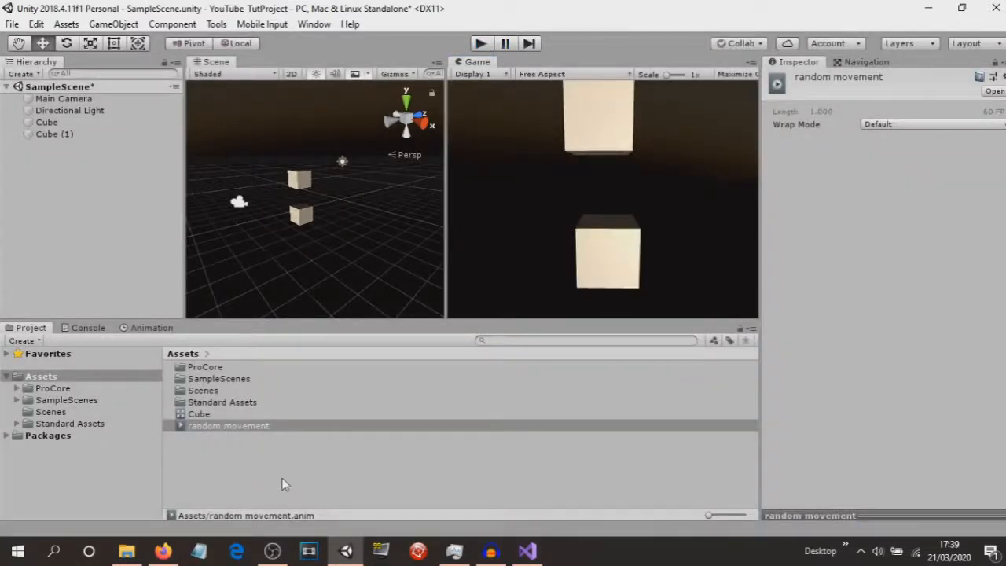